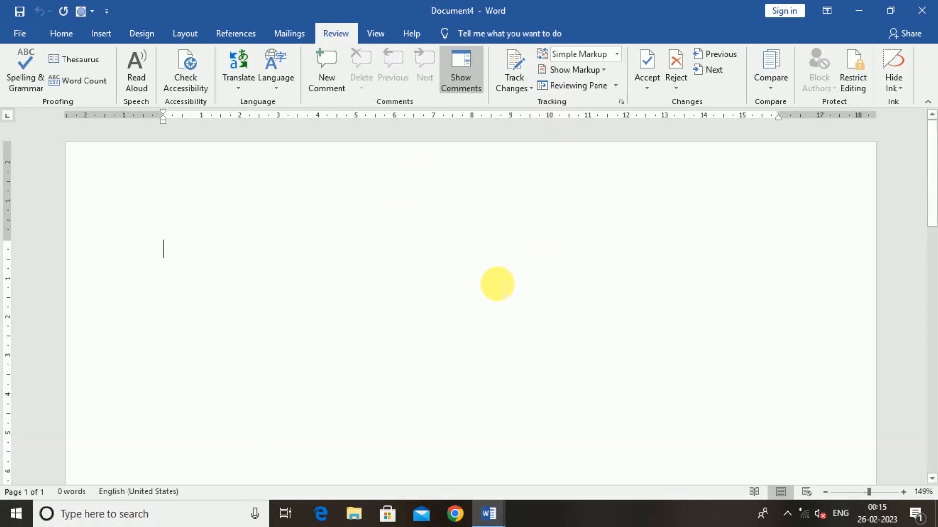
- Fill the blank document with sample paragraphs using =RAND()
{"action": "type", "text": "="}
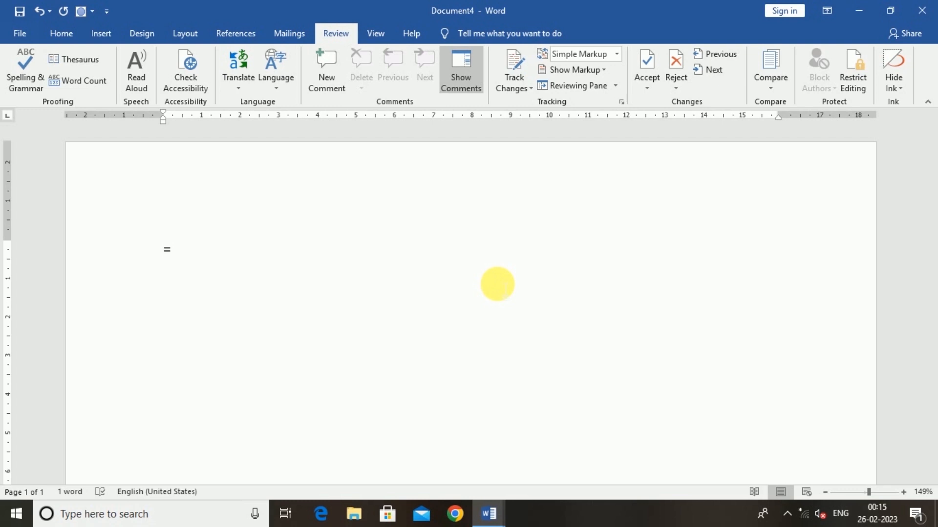
{"action": "type", "text": "RAND()"}
{"action": "key", "text": "Return"}
{"action": "scroll", "coordinate": [491, 352], "scroll_direction": "up", "scroll_amount": 3}
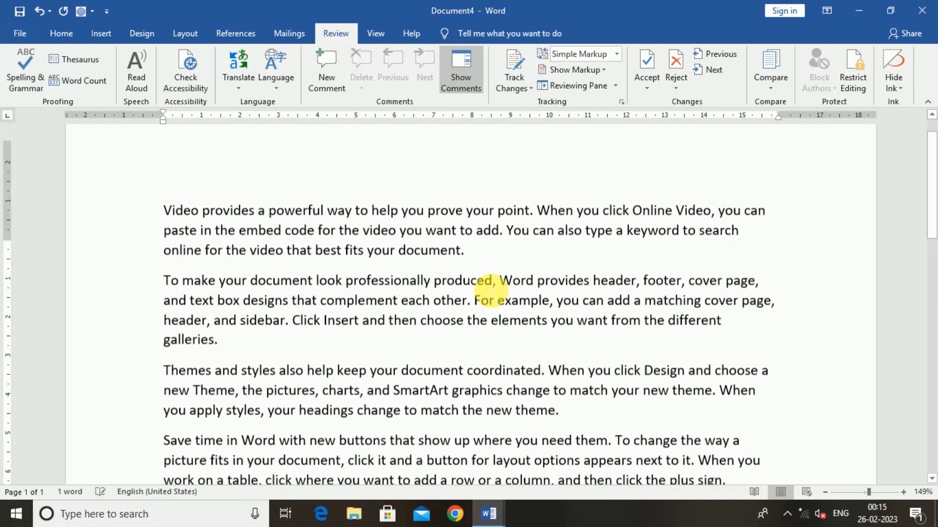
- Save the document to the Desktop under the name ABC
{"action": "key", "text": "ctrl+s"}
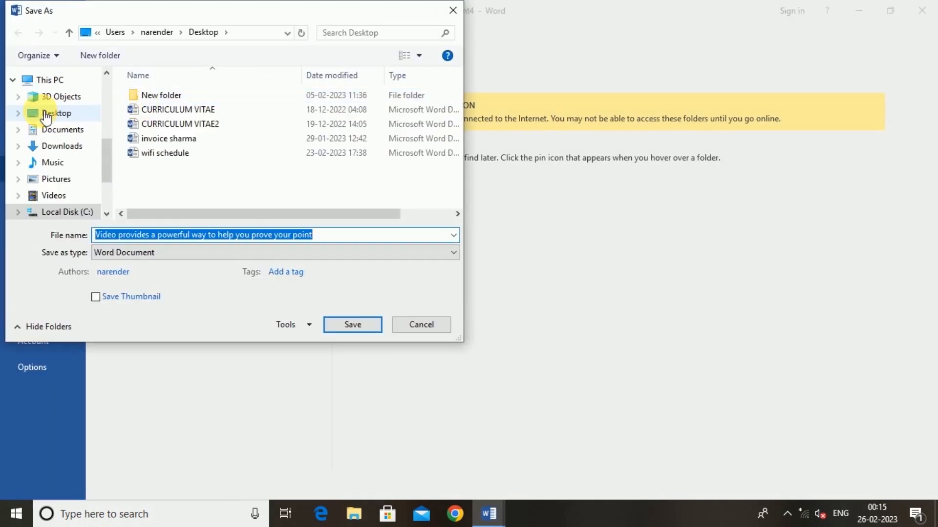
{"action": "left_click", "coordinate": [153, 230]}
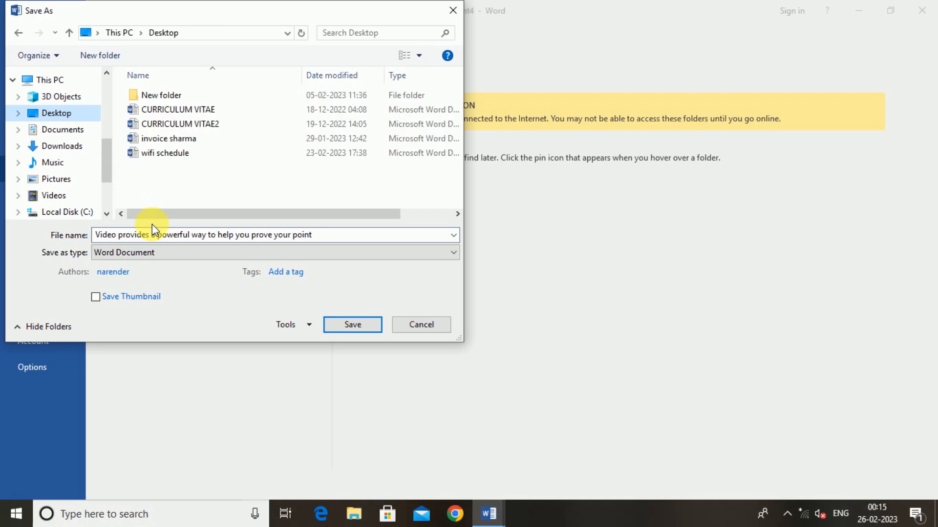
{"action": "left_click", "coordinate": [296, 240]}
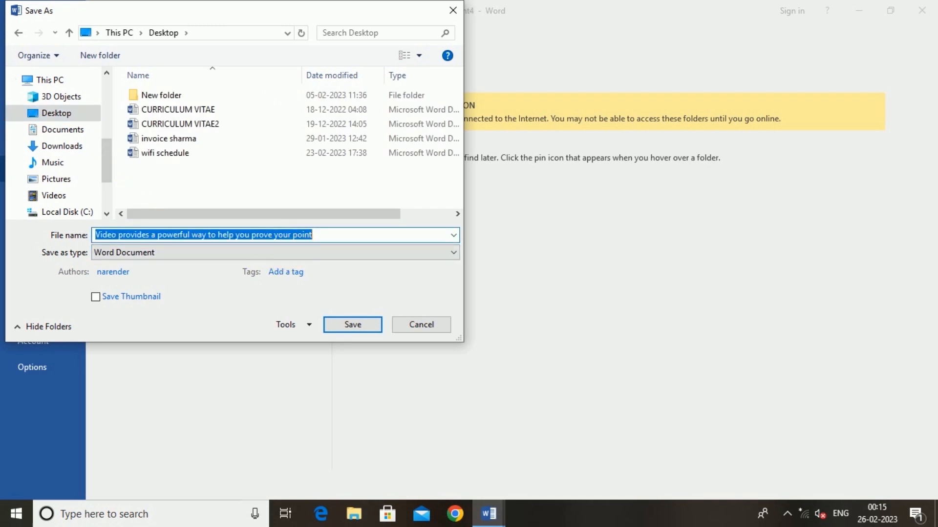
{"action": "type", "text": "ABC"}
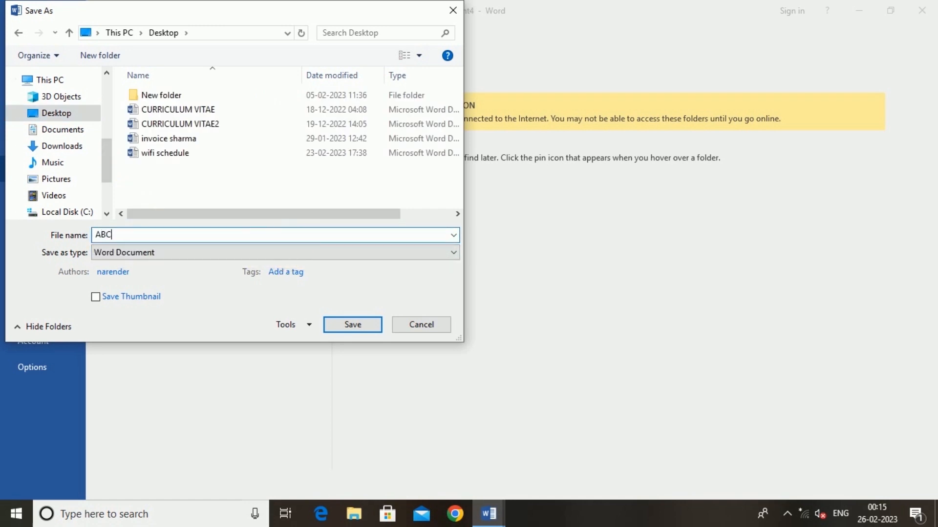
{"action": "left_click", "coordinate": [340, 326]}
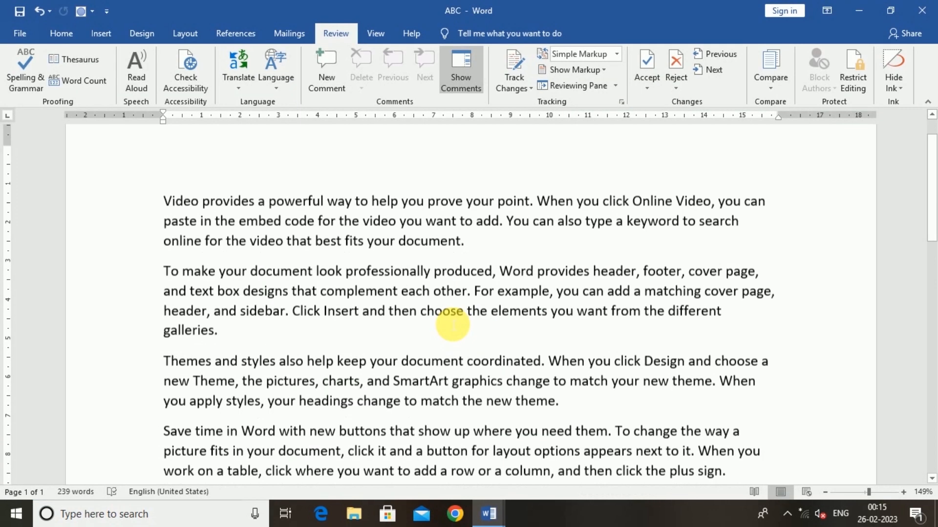
- Switch on Track Changes in the Review tab for ABC
{"action": "scroll", "coordinate": [452, 324], "scroll_direction": "up", "scroll_amount": 1}
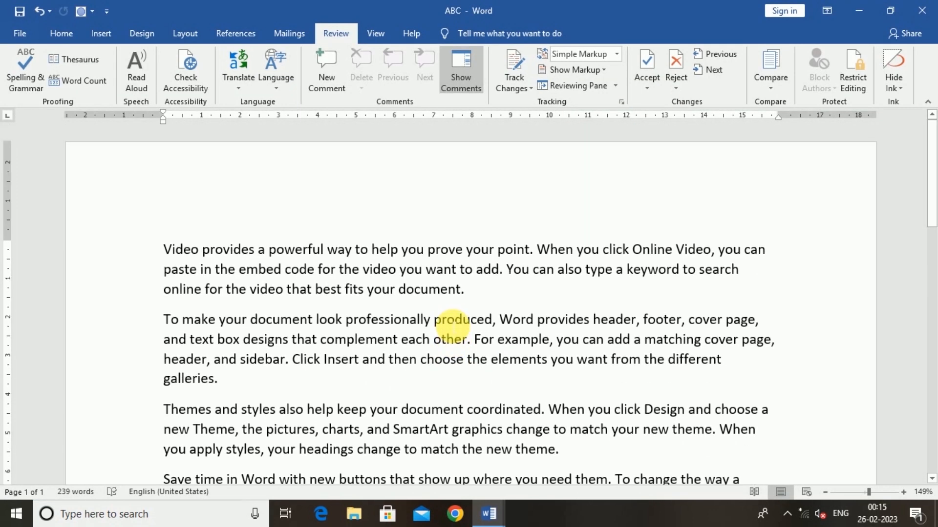
{"action": "scroll", "coordinate": [489, 337], "scroll_direction": "down", "scroll_amount": 2}
{"action": "scroll", "coordinate": [489, 337], "scroll_direction": "up", "scroll_amount": 2}
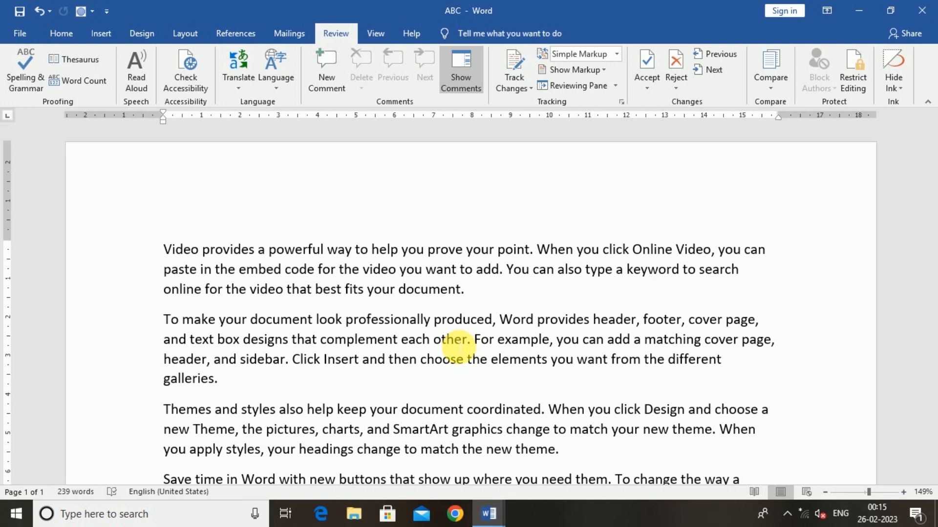
{"action": "left_click", "coordinate": [510, 65]}
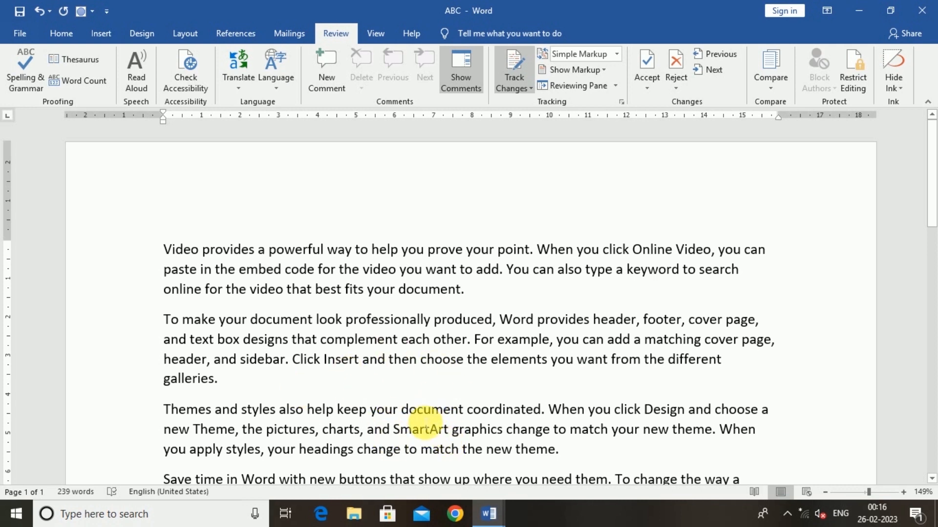
- Insert 'AND' after the word 'your' as a tracked change
{"action": "left_click", "coordinate": [394, 409]}
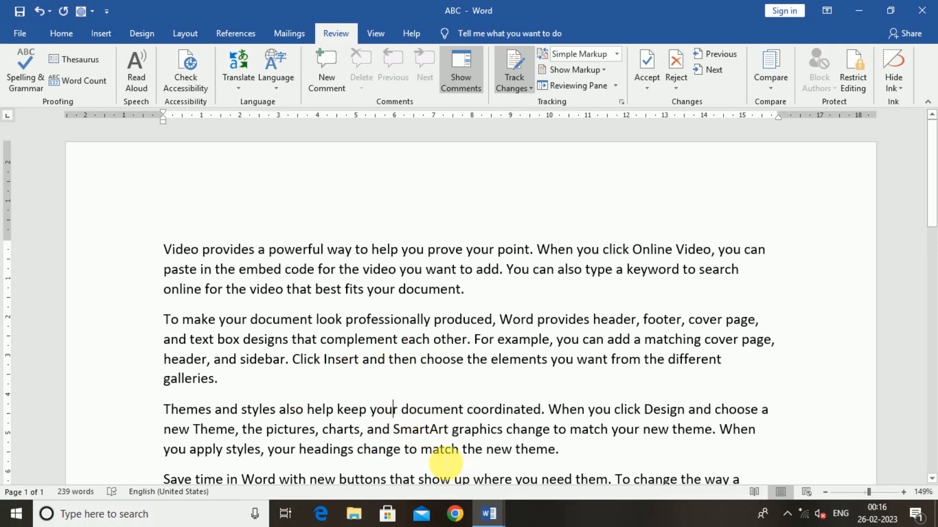
{"action": "type", "text": "AND"}
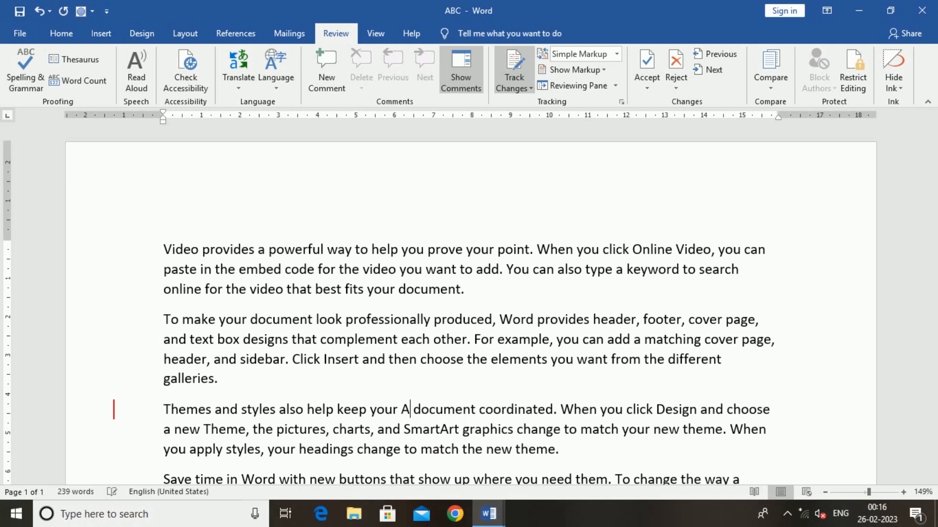
{"action": "left_click", "coordinate": [417, 429]}
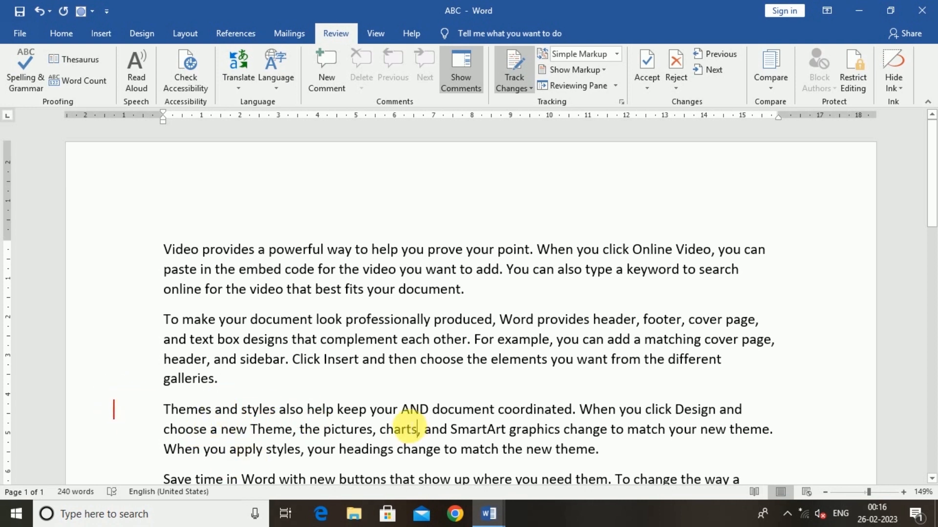
- Delete the phrase 'row or a column, and' as a tracked deletion
{"action": "scroll", "coordinate": [409, 429], "scroll_direction": "down", "scroll_amount": 3}
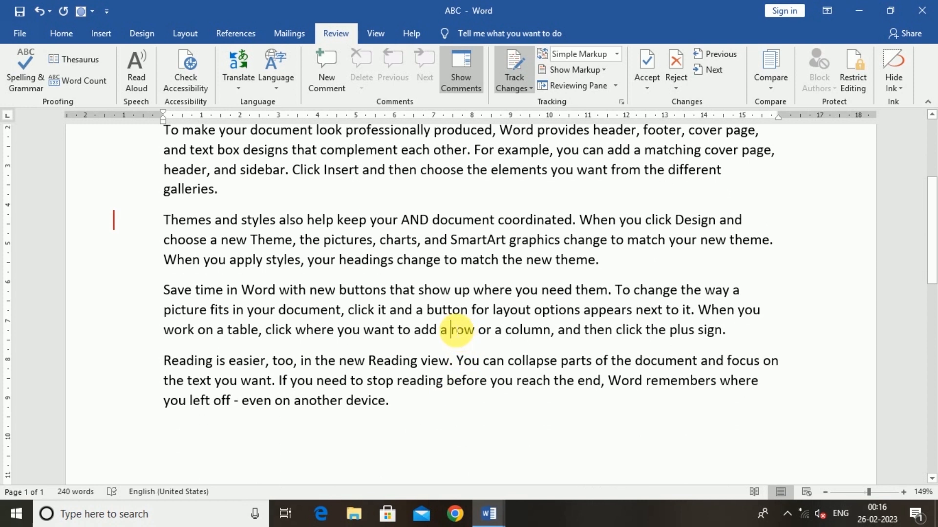
{"action": "left_click_drag", "start_coordinate": [451, 331], "coordinate": [592, 338]}
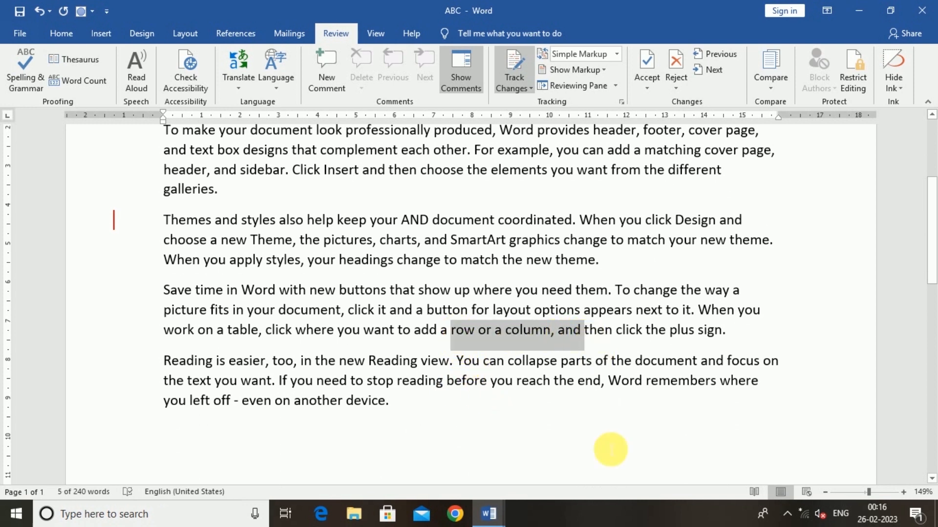
{"action": "key", "text": "Delete"}
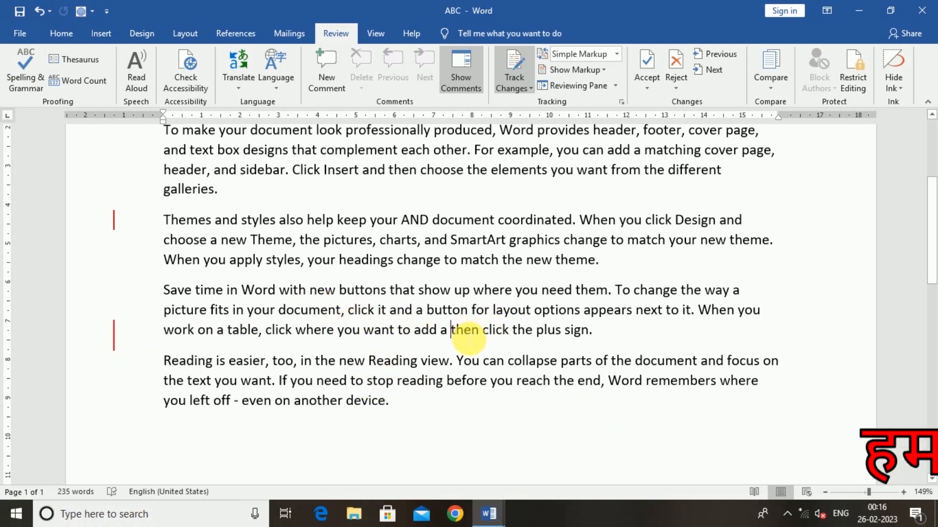
- Append 'Hello friend how are you' after 'device' at the end of the text
{"action": "scroll", "coordinate": [467, 337], "scroll_direction": "down", "scroll_amount": 3}
{"action": "left_click", "coordinate": [429, 272]}
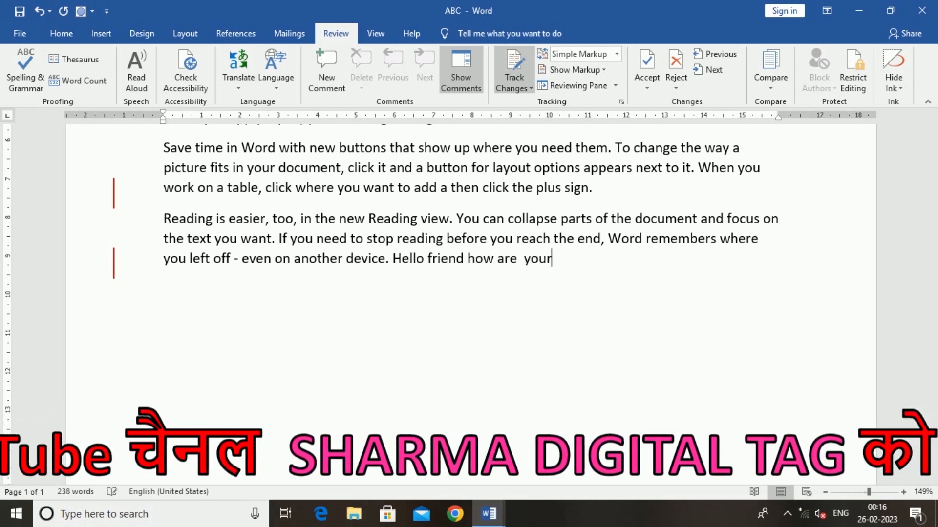
{"action": "scroll", "coordinate": [600, 357], "scroll_direction": "up", "scroll_amount": 7}
{"action": "scroll", "coordinate": [181, 308], "scroll_direction": "down", "scroll_amount": 5}
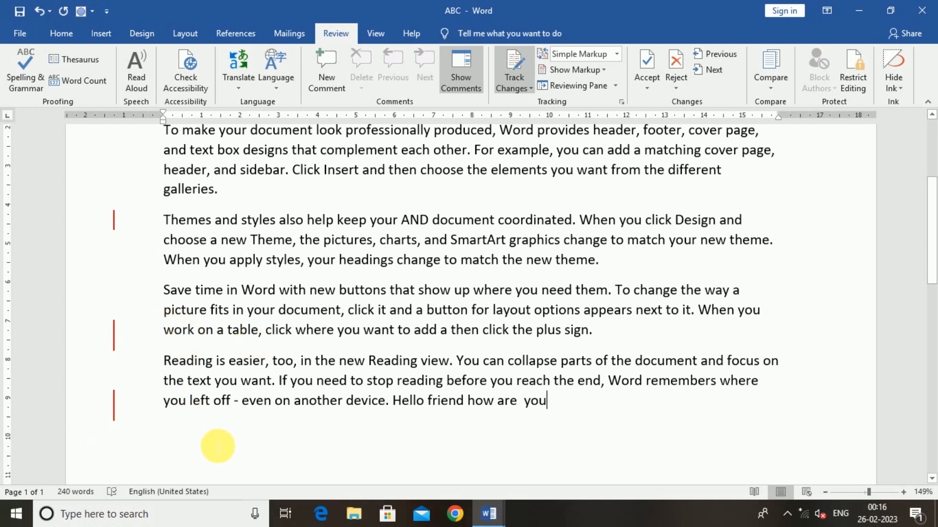
{"action": "scroll", "coordinate": [315, 388], "scroll_direction": "up", "scroll_amount": 4}
{"action": "scroll", "coordinate": [317, 390], "scroll_direction": "down", "scroll_amount": 4}
{"action": "scroll", "coordinate": [320, 390], "scroll_direction": "up", "scroll_amount": 4}
{"action": "scroll", "coordinate": [315, 385], "scroll_direction": "down", "scroll_amount": 3}
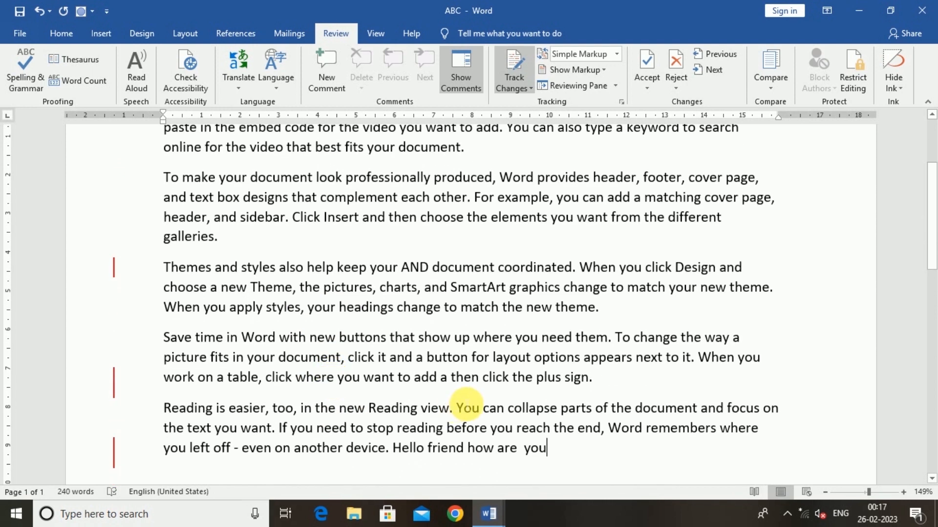
{"action": "scroll", "coordinate": [517, 334], "scroll_direction": "up", "scroll_amount": 2}
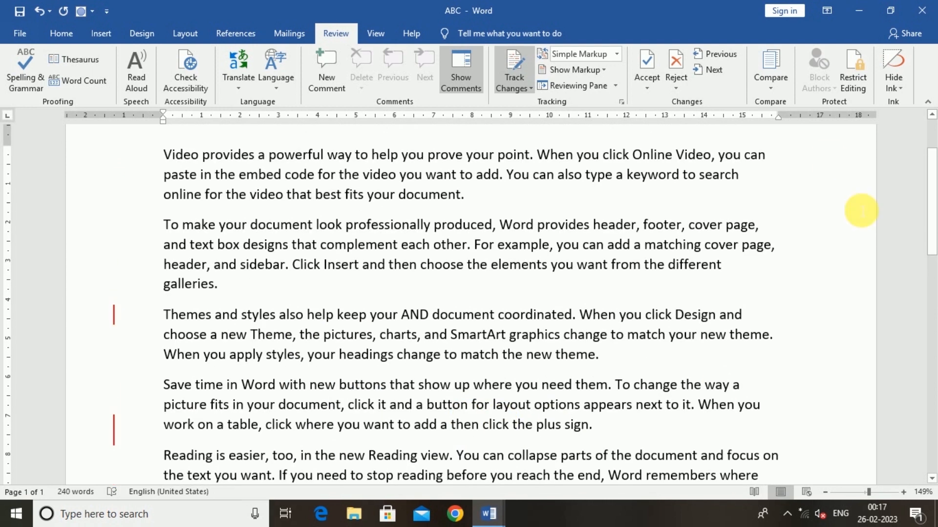
- Set the review display to All Markup, try No Markup, then return to All Markup
{"action": "left_click", "coordinate": [620, 58]}
{"action": "left_click", "coordinate": [580, 81]}
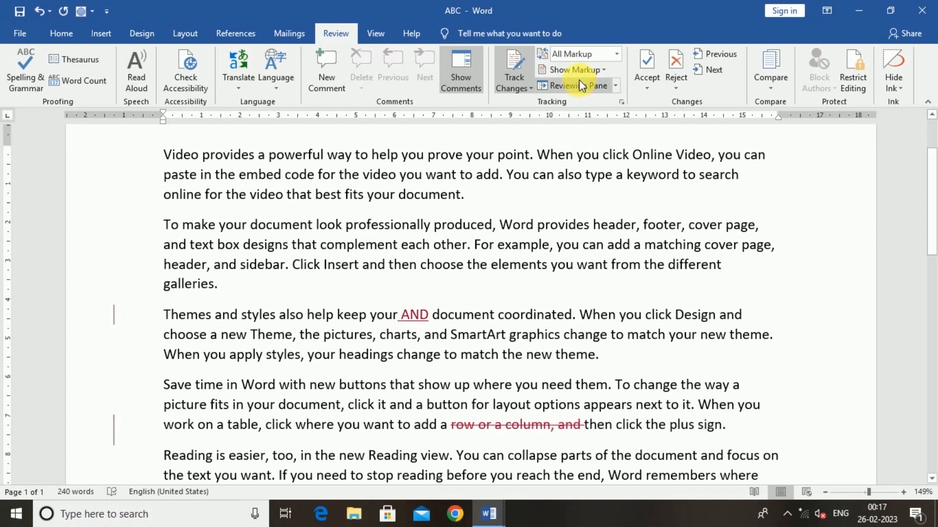
{"action": "scroll", "coordinate": [513, 268], "scroll_direction": "down", "scroll_amount": 2}
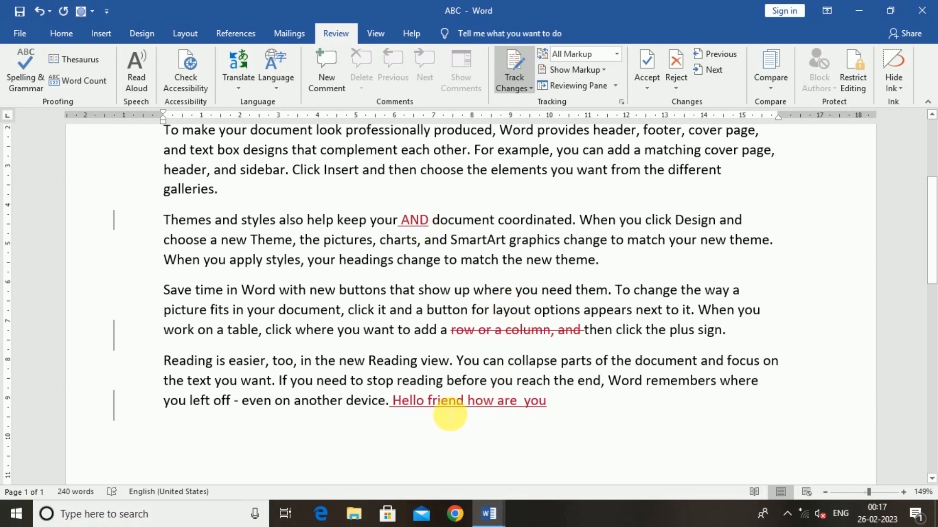
{"action": "left_click", "coordinate": [617, 51]}
{"action": "left_click", "coordinate": [563, 93]}
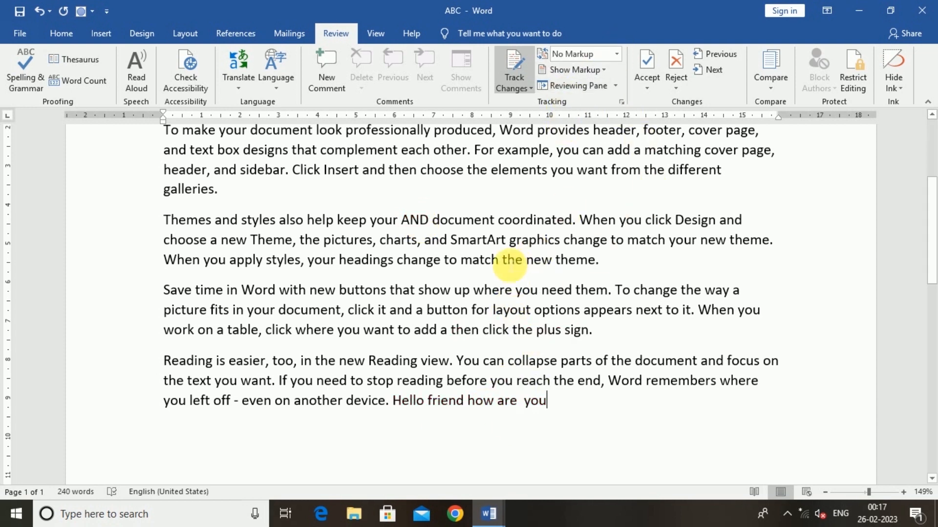
{"action": "left_click", "coordinate": [617, 53]}
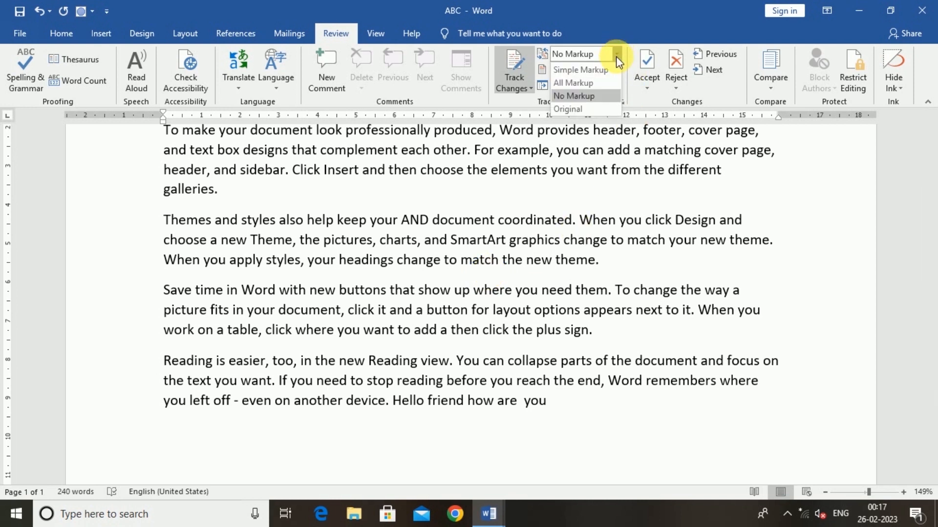
{"action": "left_click", "coordinate": [579, 82]}
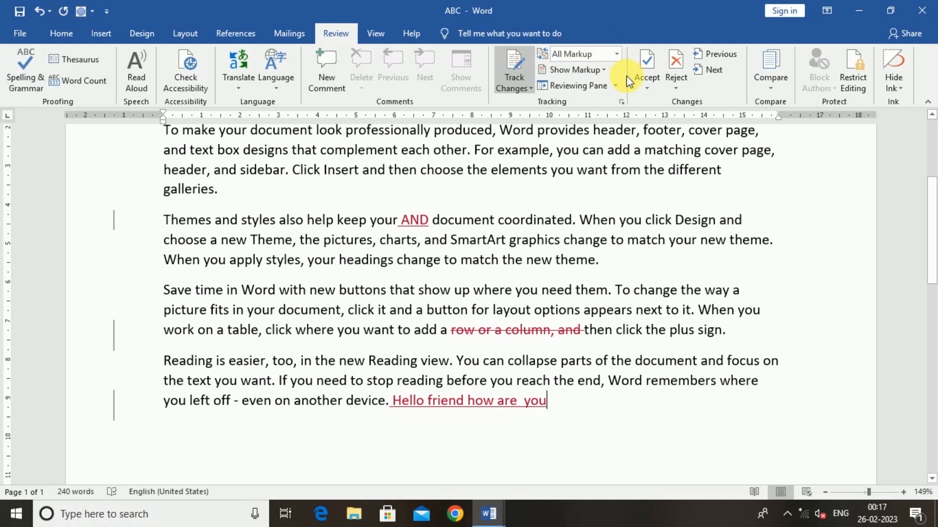
- Check the Show Markup list and open the Reviewing Pane
{"action": "left_click", "coordinate": [572, 73]}
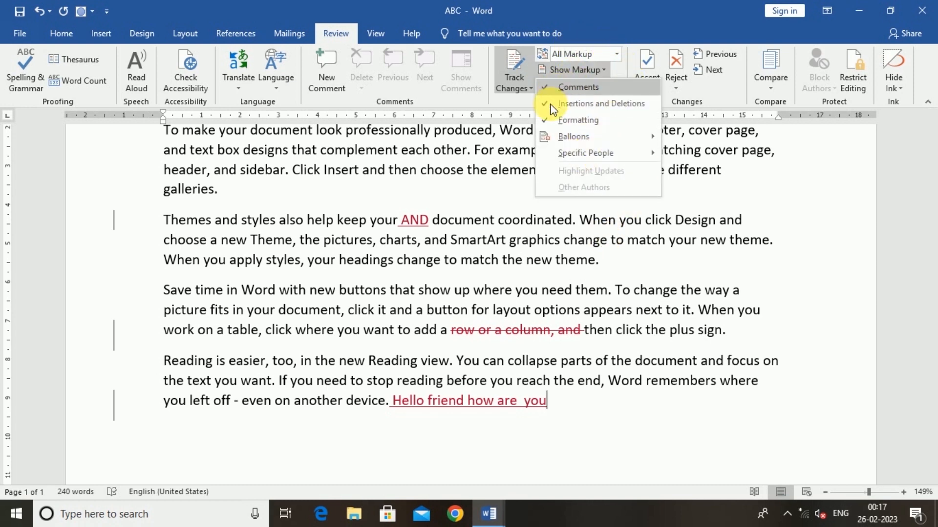
{"action": "left_click", "coordinate": [637, 267]}
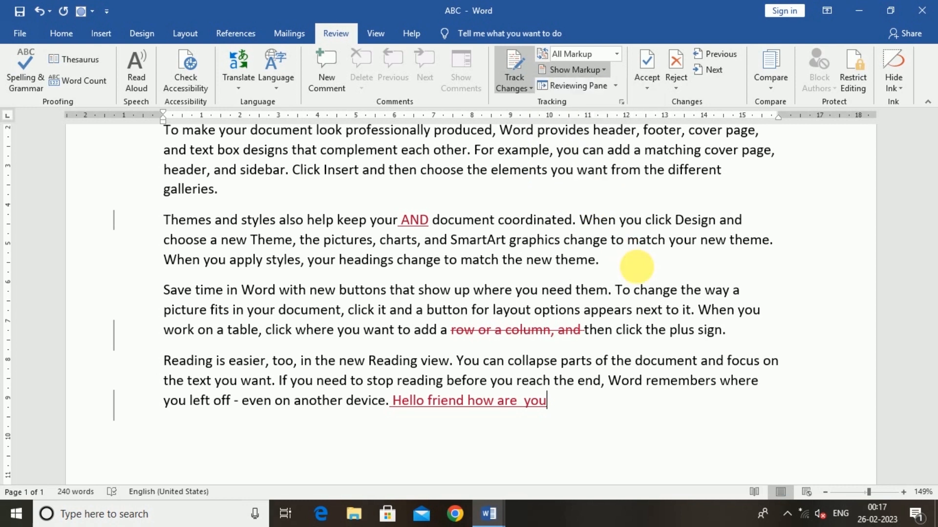
{"action": "left_click", "coordinate": [591, 91]}
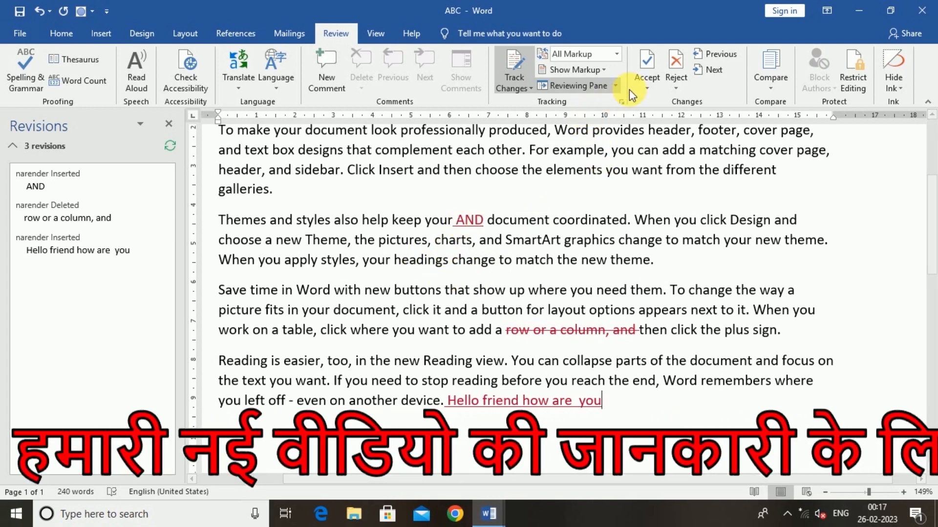
- Accept the inserted 'AND', reject the phrase deletion and the 'Hello friend how are you' insertion
{"action": "left_click", "coordinate": [645, 66]}
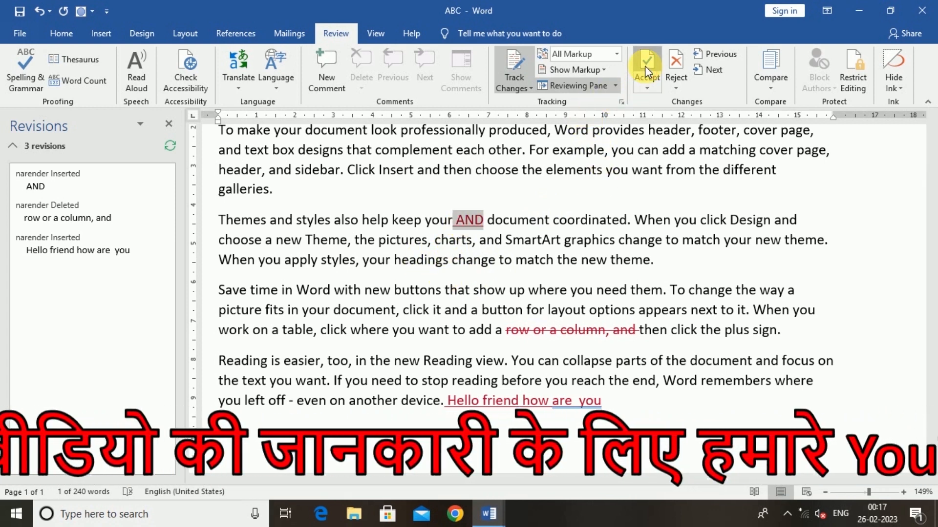
{"action": "left_click", "coordinate": [645, 65]}
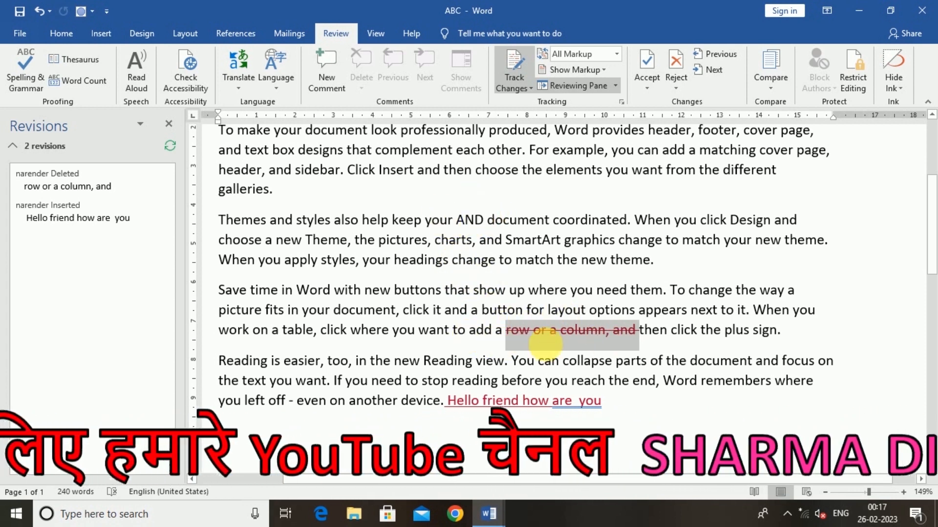
{"action": "left_click", "coordinate": [678, 59]}
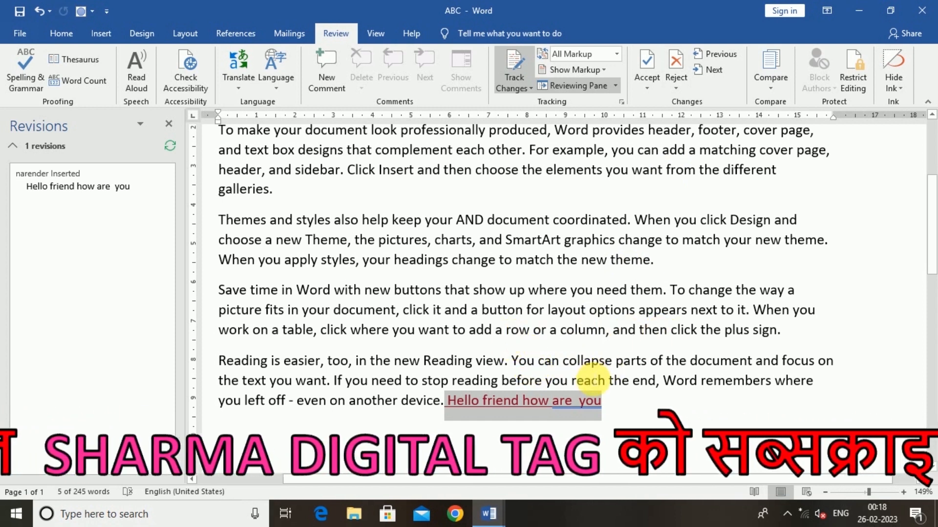
{"action": "left_click", "coordinate": [676, 61]}
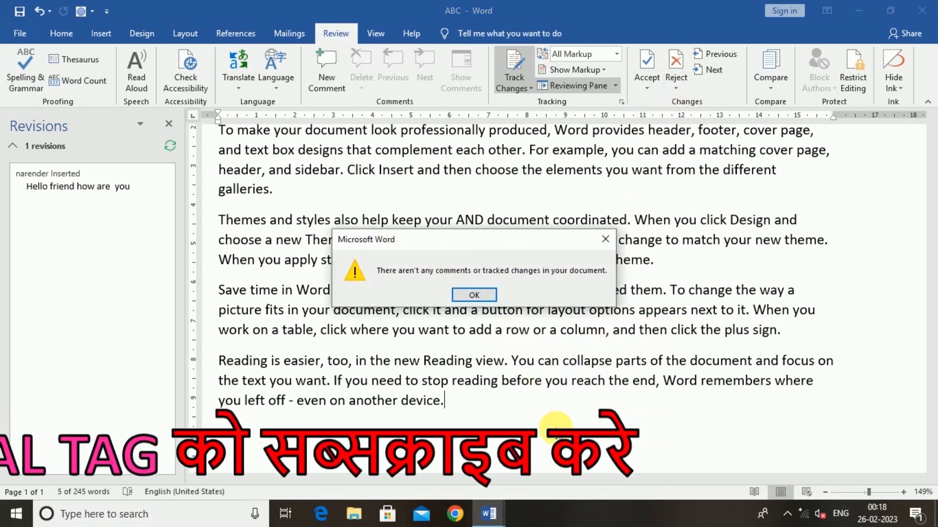
{"action": "left_click", "coordinate": [475, 295]}
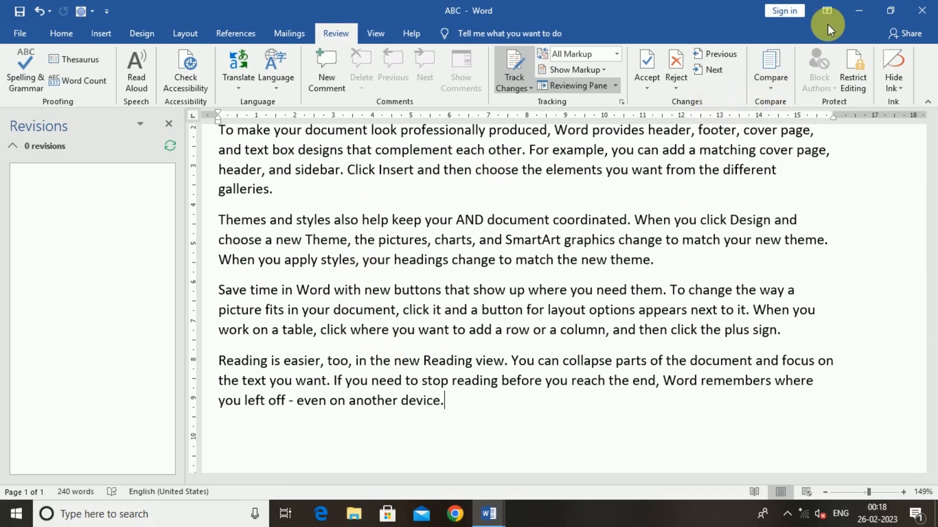
- Close Word and paste a copy of ABC on the desktop
{"action": "left_click", "coordinate": [931, 11]}
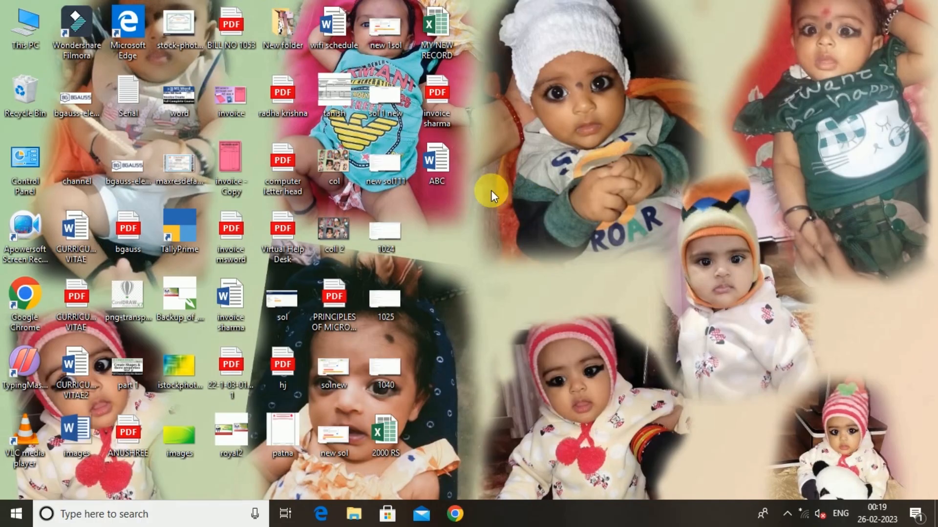
{"action": "left_click", "coordinate": [446, 175]}
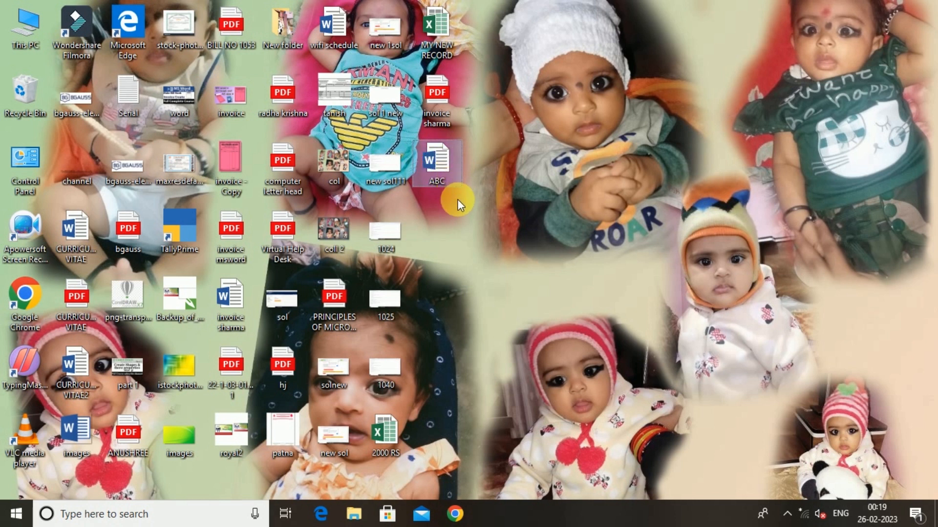
{"action": "key", "text": "ctrl+v"}
- Rename the copy to 'my file' and reopen ABC in Word
{"action": "left_click", "coordinate": [434, 222]}
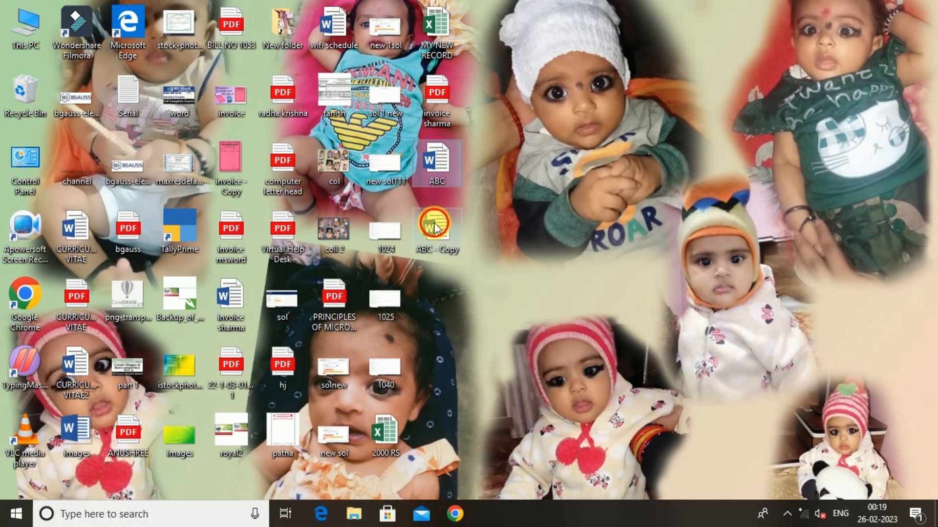
{"action": "key", "text": "F2"}
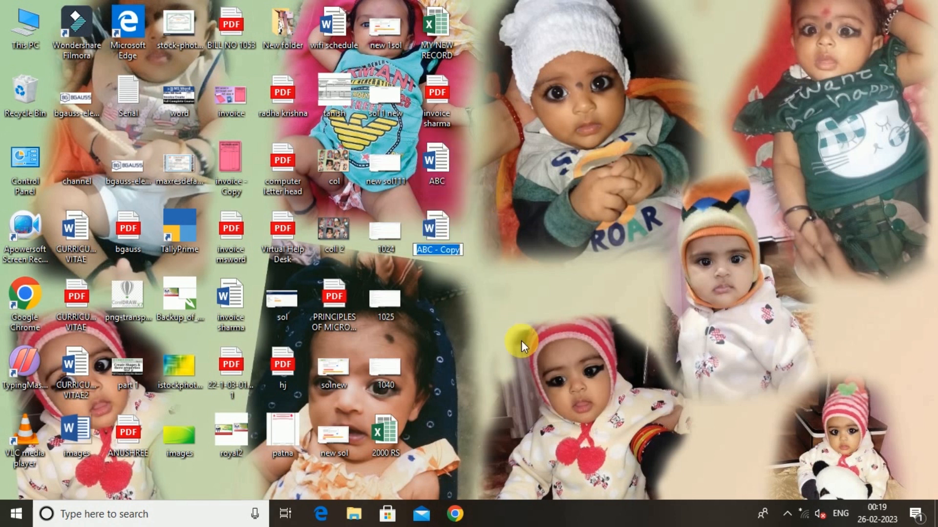
{"action": "type", "text": "my file"}
{"action": "key", "text": "Return"}
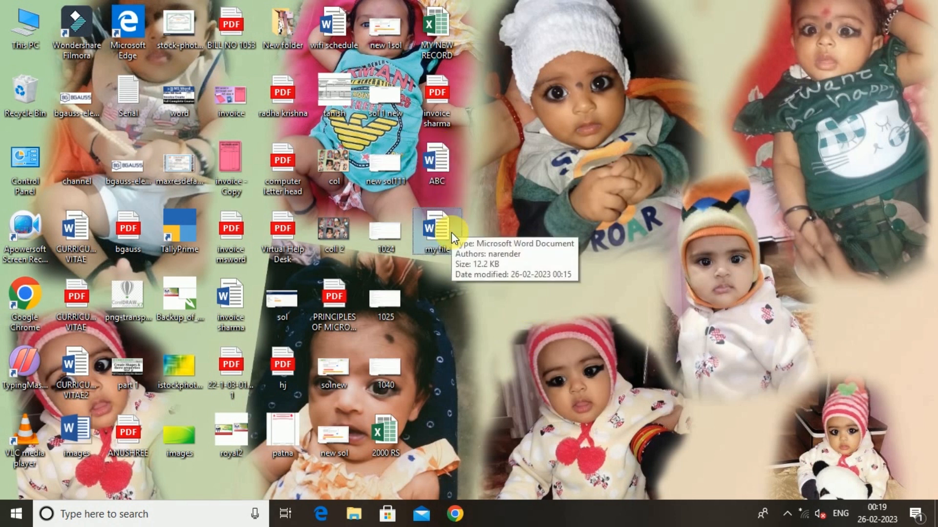
{"action": "left_click", "coordinate": [439, 162]}
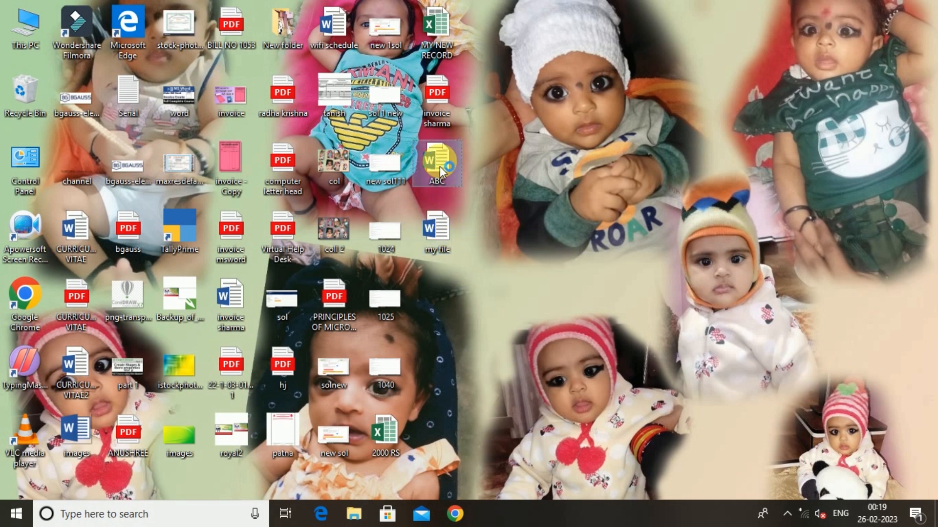
{"action": "double_click", "coordinate": [441, 169]}
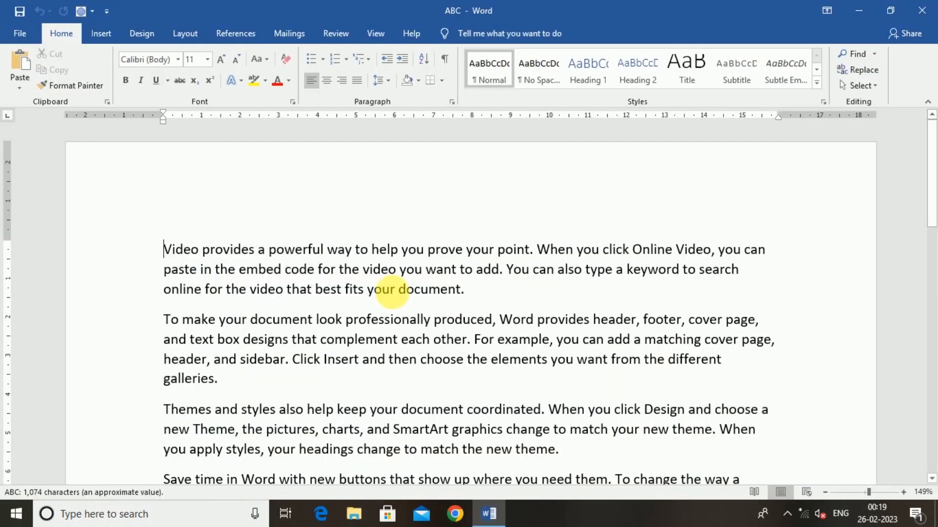
- Add 'All the best' before 'For example' and 'my new design' before 'a row', then close Word
{"action": "left_click", "coordinate": [475, 341]}
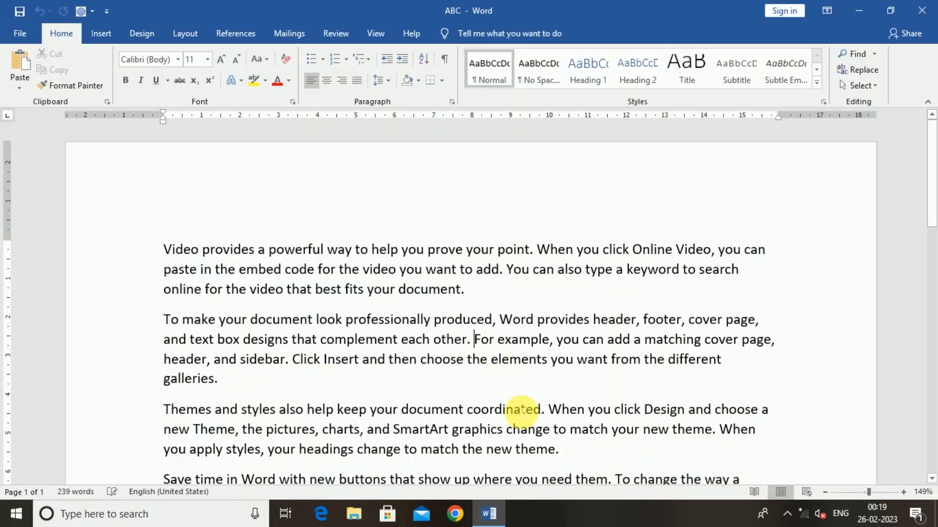
{"action": "type", "text": "All the "}
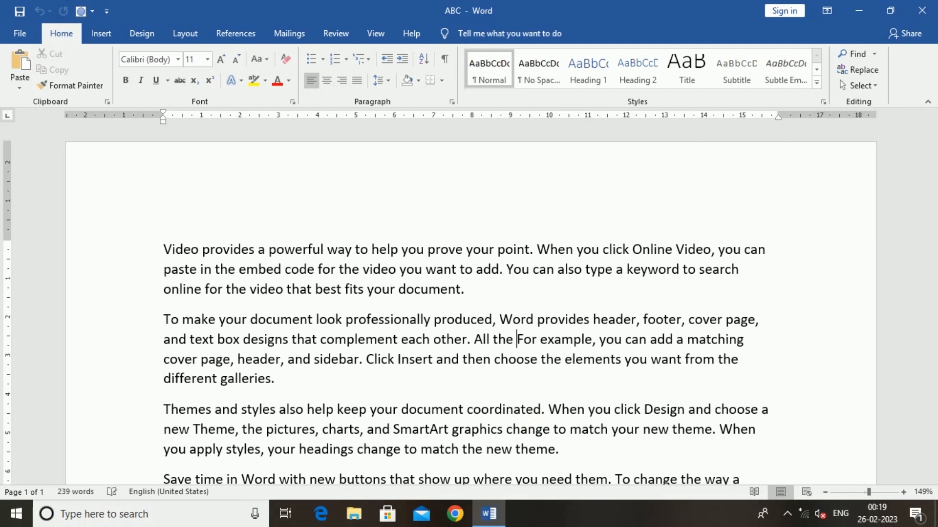
{"action": "type", "text": "best"}
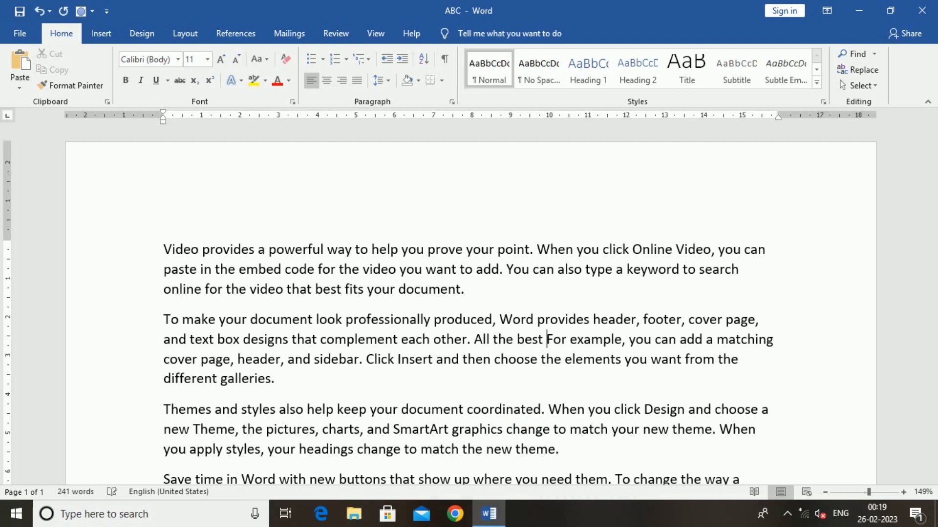
{"action": "scroll", "coordinate": [512, 405], "scroll_direction": "down", "scroll_amount": 3}
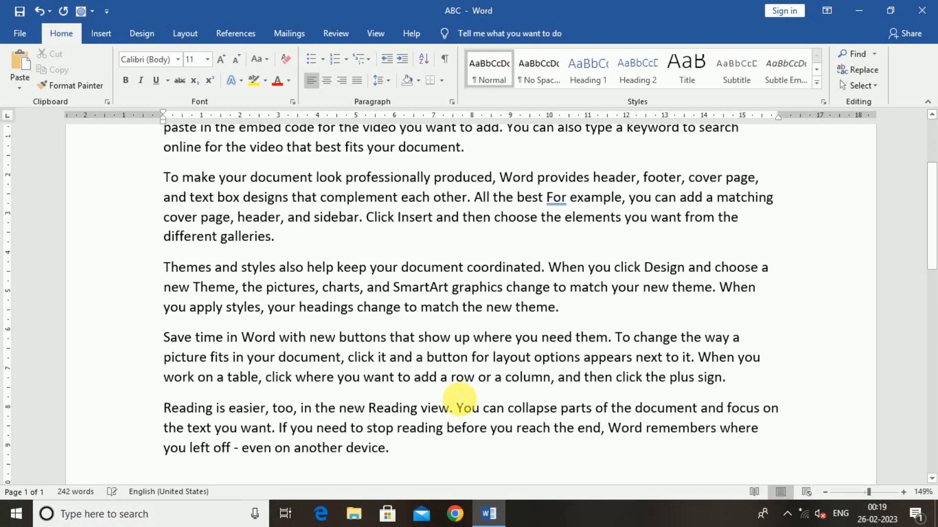
{"action": "left_click", "coordinate": [441, 377]}
{"action": "type", "text": "my new"}
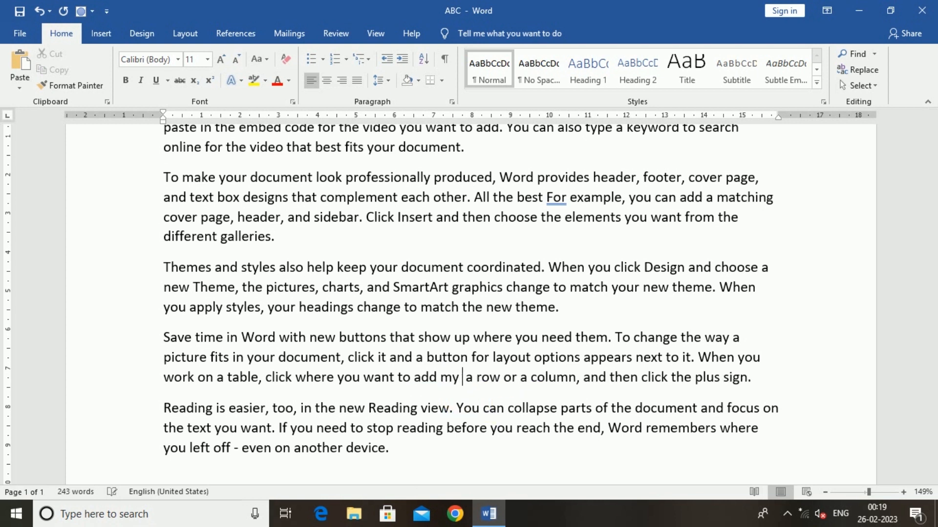
{"action": "type", "text": " design"}
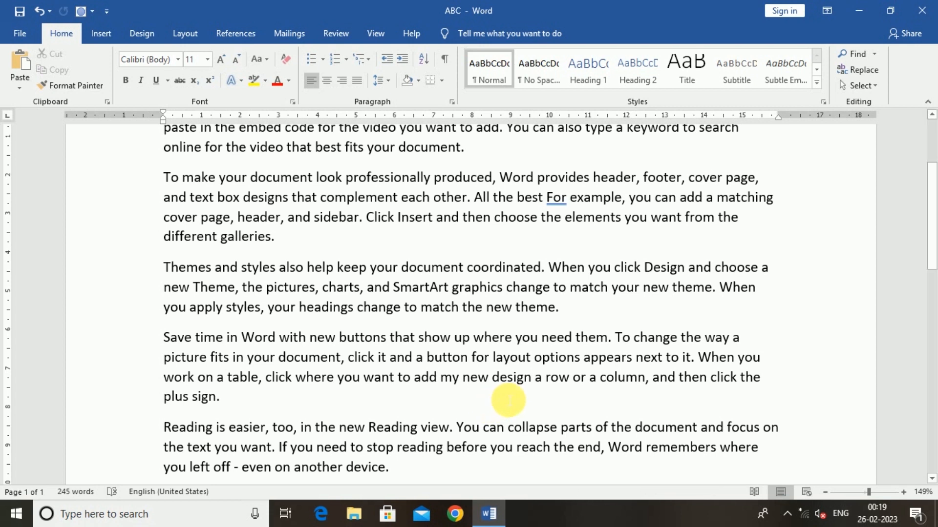
{"action": "left_click", "coordinate": [927, 8]}
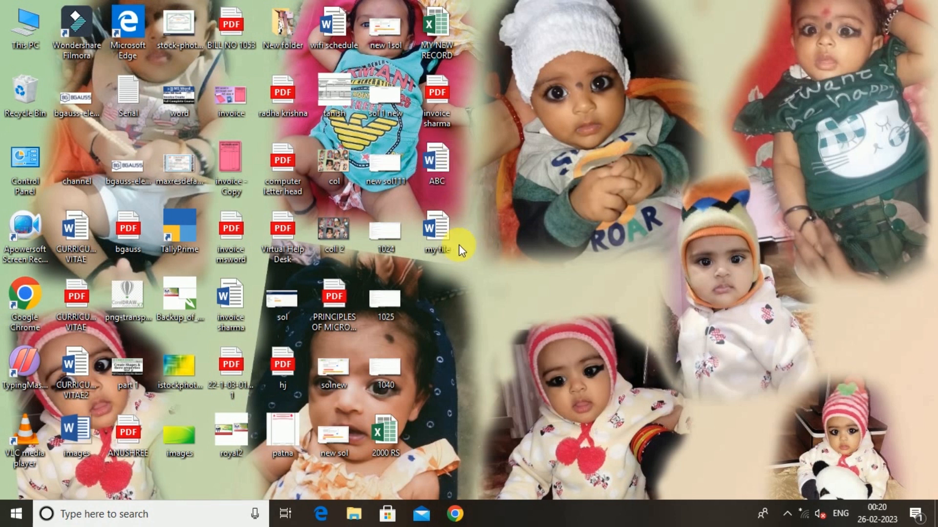
- Open the Windows search box on the taskbar
{"action": "left_click", "coordinate": [136, 518]}
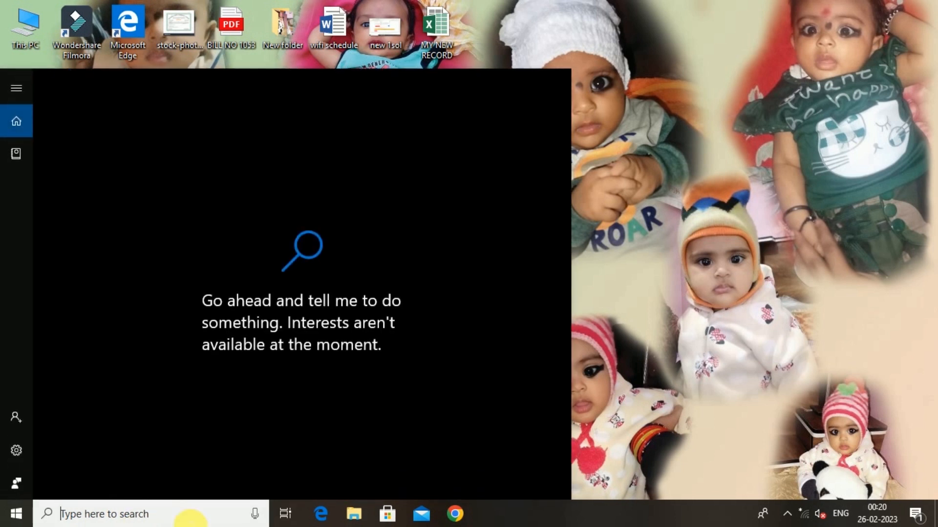
- Search for 'word', launch Word, and create a blank Document1
{"action": "type", "text": "word"}
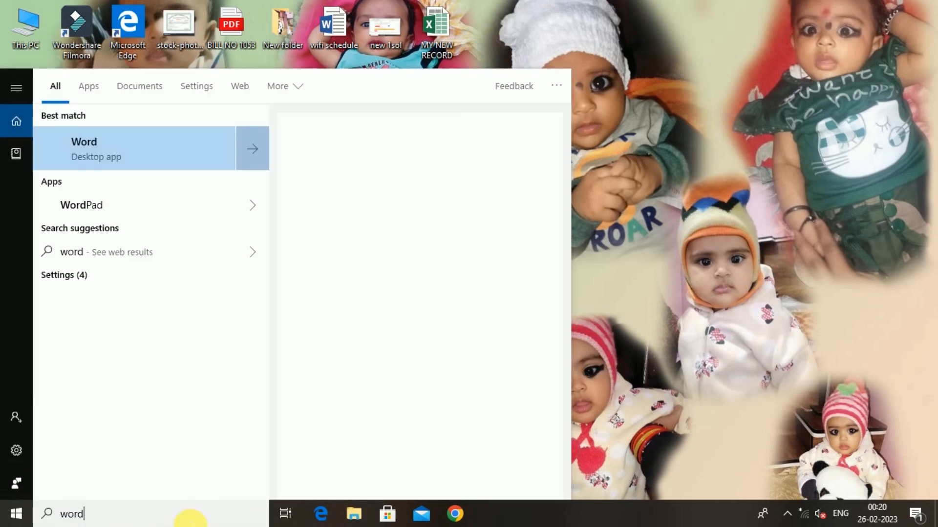
{"action": "key", "text": "Return"}
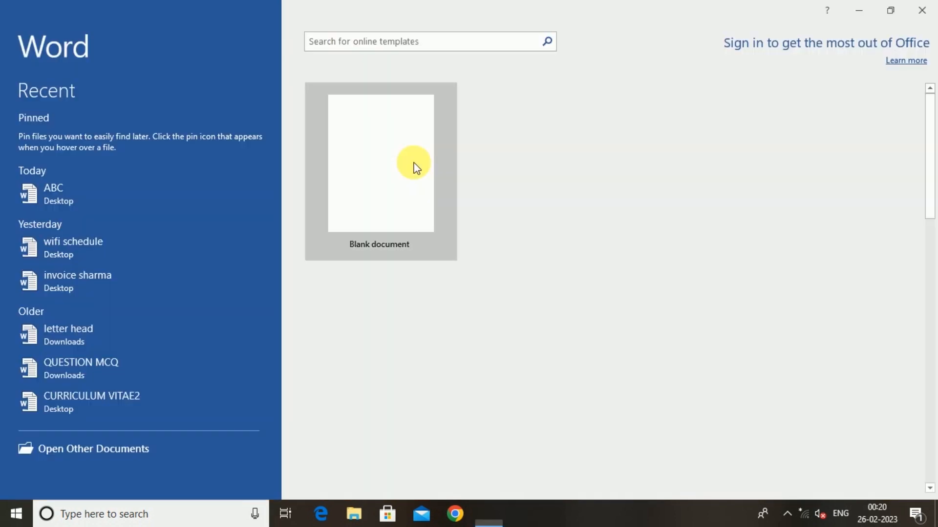
{"action": "left_click", "coordinate": [398, 158]}
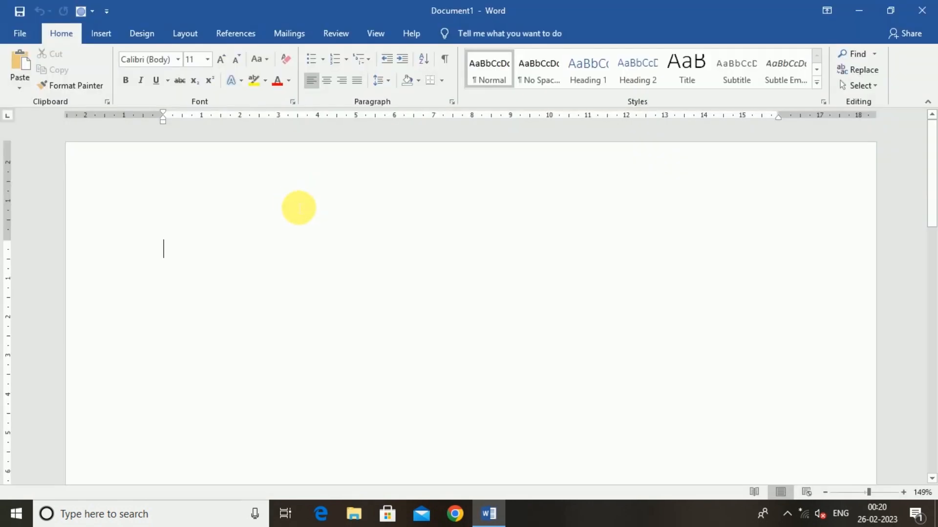
- Choose Compare... from the Compare menu on the Review tab
{"action": "left_click", "coordinate": [335, 34]}
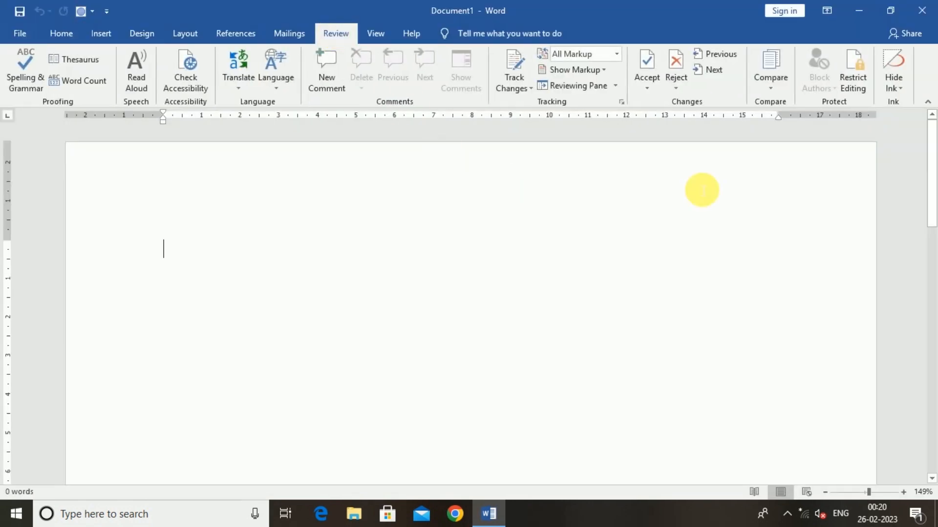
{"action": "left_click", "coordinate": [772, 80]}
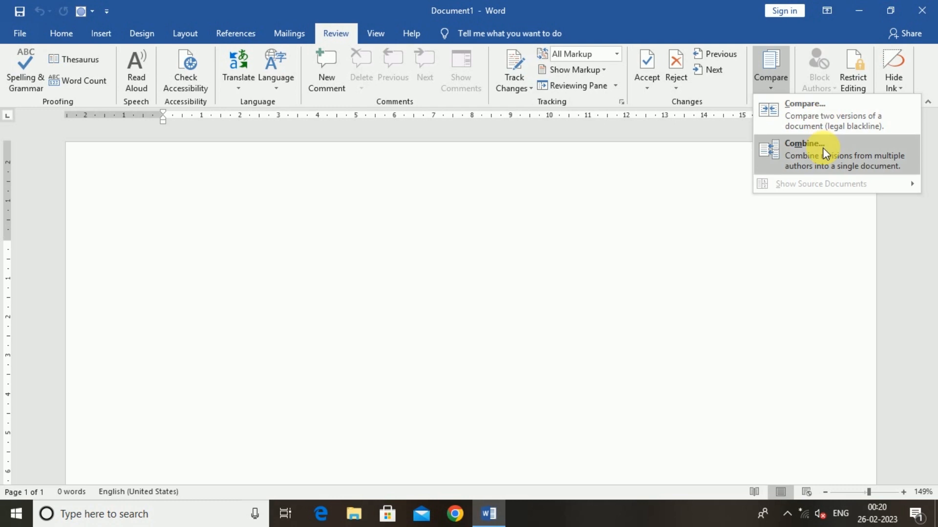
{"action": "left_click", "coordinate": [814, 117]}
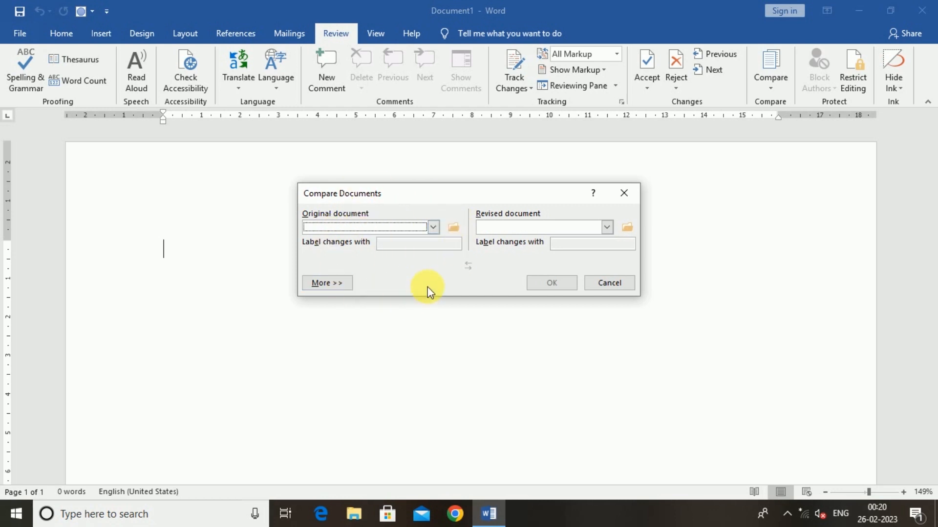
- Choose ABC from the Desktop as the original document for the comparison
{"action": "left_click", "coordinate": [454, 229]}
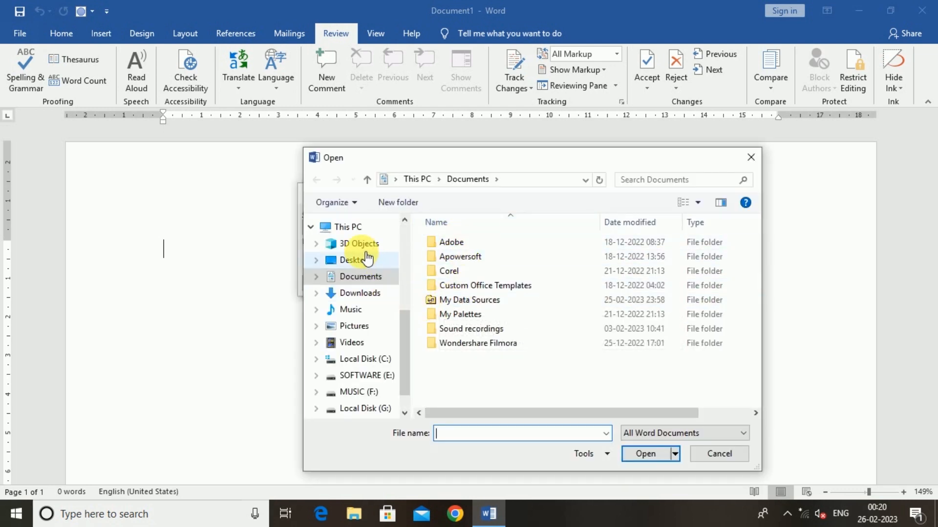
{"action": "left_click", "coordinate": [356, 245]}
{"action": "left_click", "coordinate": [360, 259]}
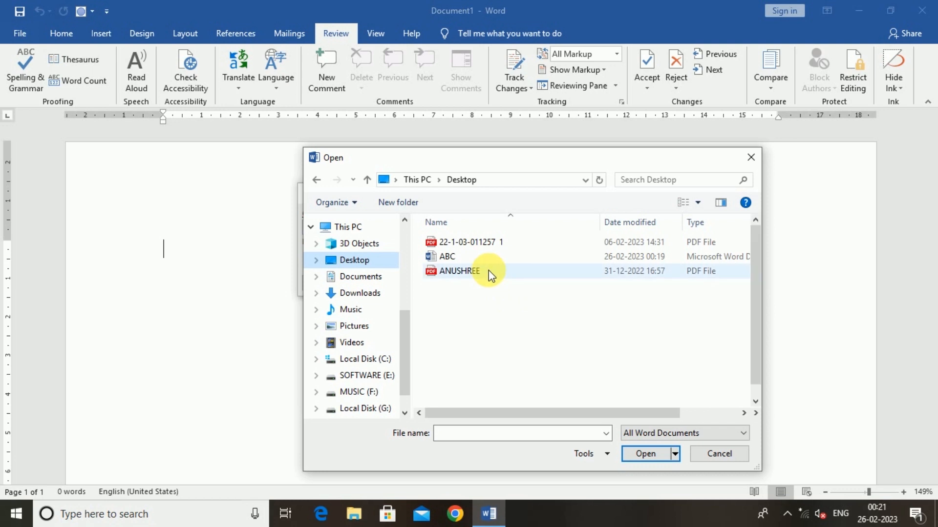
{"action": "left_click", "coordinate": [461, 272]}
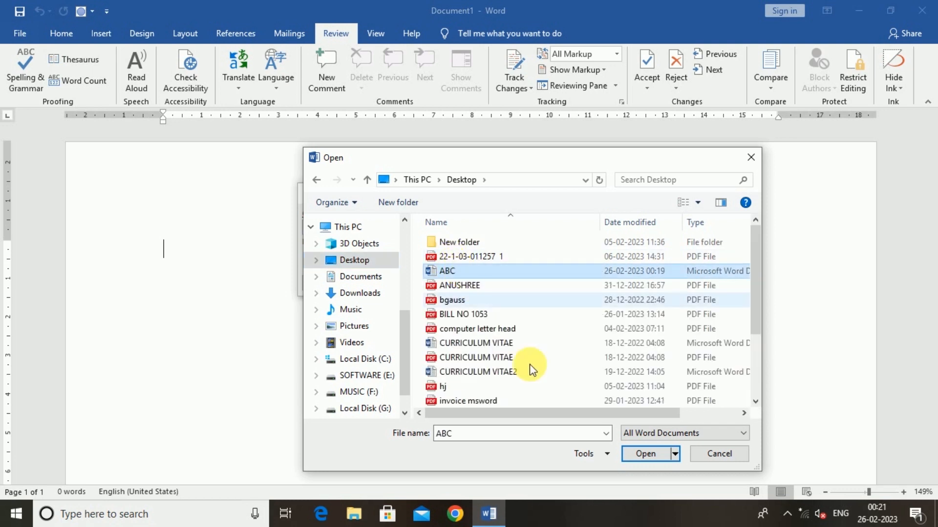
{"action": "left_click", "coordinate": [643, 453]}
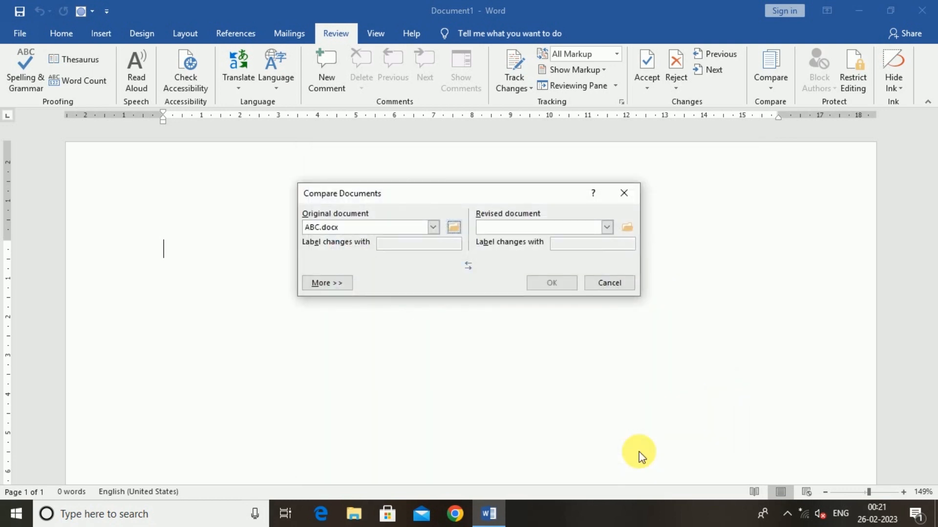
- Choose 'my file' as the revised document and run the comparison
{"action": "left_click", "coordinate": [627, 227]}
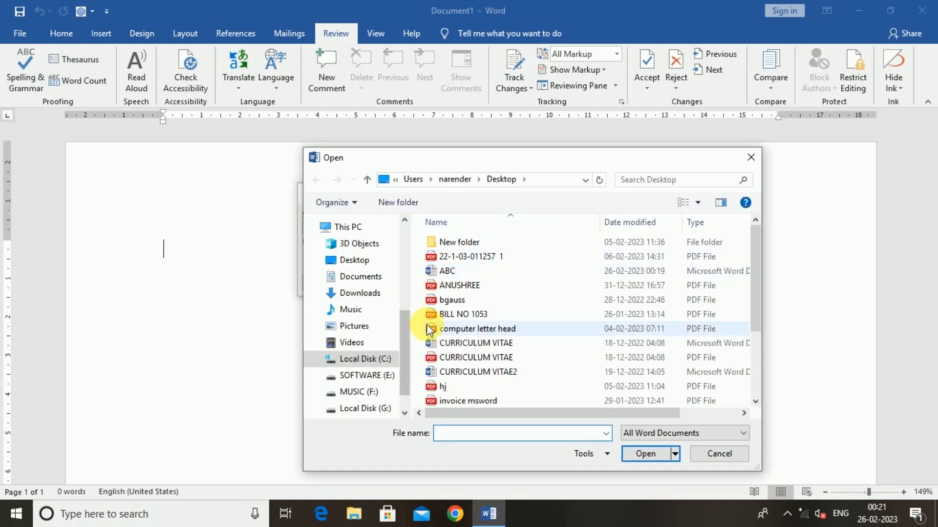
{"action": "scroll", "coordinate": [450, 383], "scroll_direction": "down", "scroll_amount": 2}
{"action": "scroll", "coordinate": [469, 383], "scroll_direction": "down", "scroll_amount": 1}
{"action": "left_click", "coordinate": [453, 345]}
{"action": "left_click", "coordinate": [646, 453]}
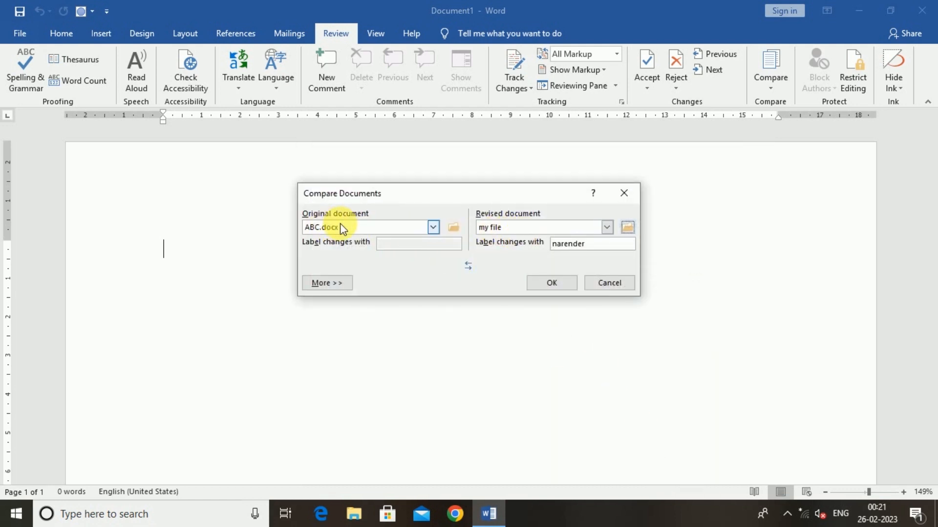
{"action": "left_click", "coordinate": [544, 283]}
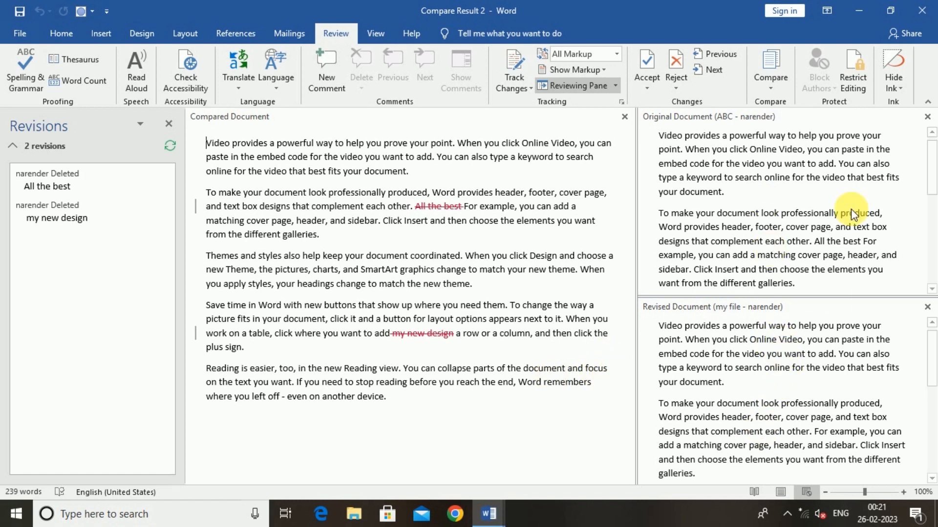
- Open Compare > Combine from the Compare options, then start a new blank document with Ctrl+N
{"action": "left_click", "coordinate": [771, 80]}
{"action": "left_click", "coordinate": [803, 148]}
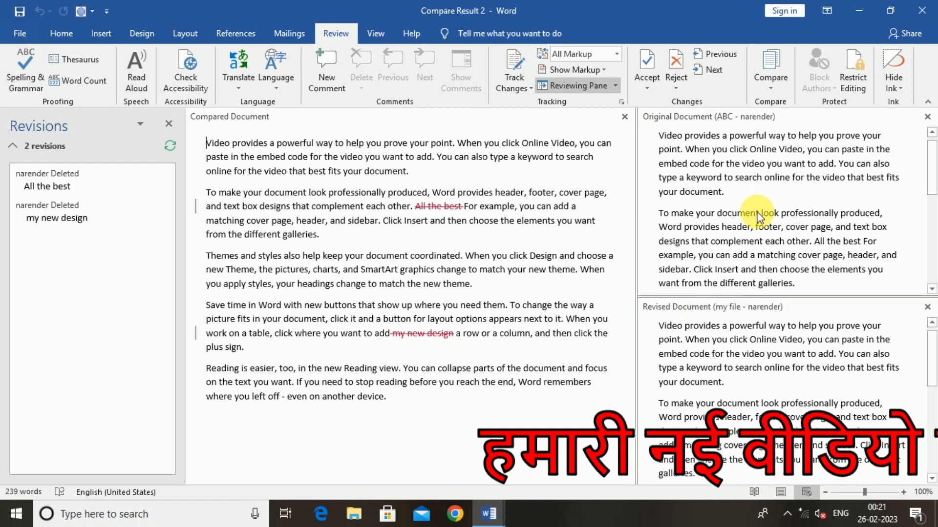
{"action": "key", "text": "ctrl+n"}
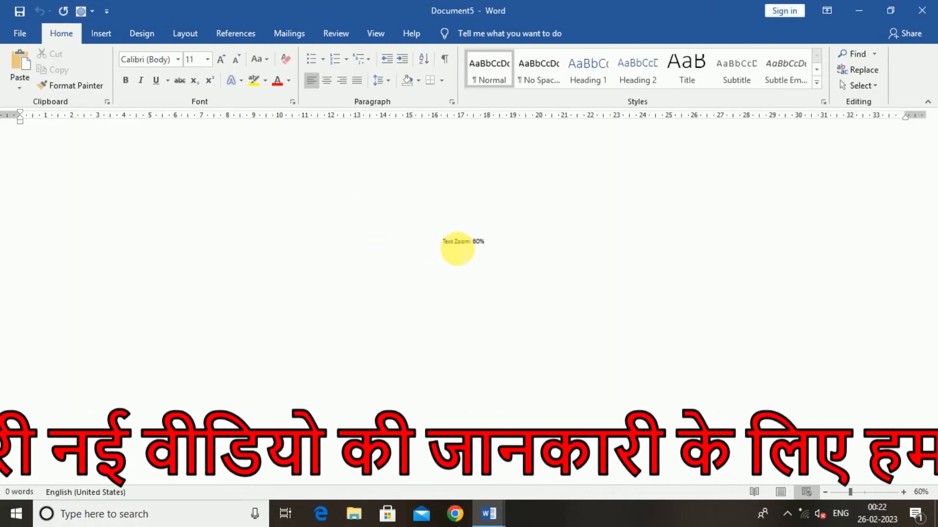
- Close the blank document and Compare Result 2 without saving, then bring up the Open screen
{"action": "left_click", "coordinate": [921, 10]}
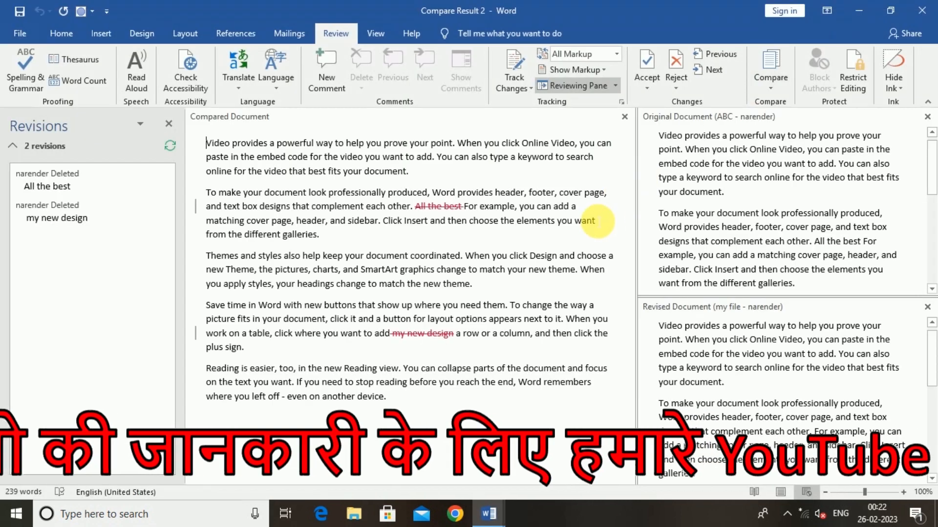
{"action": "left_click", "coordinate": [921, 10]}
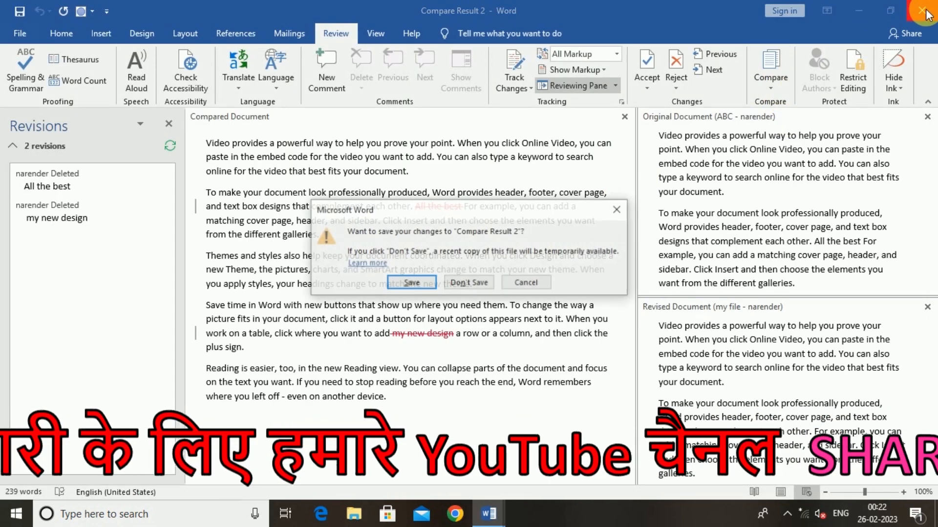
{"action": "left_click", "coordinate": [468, 283]}
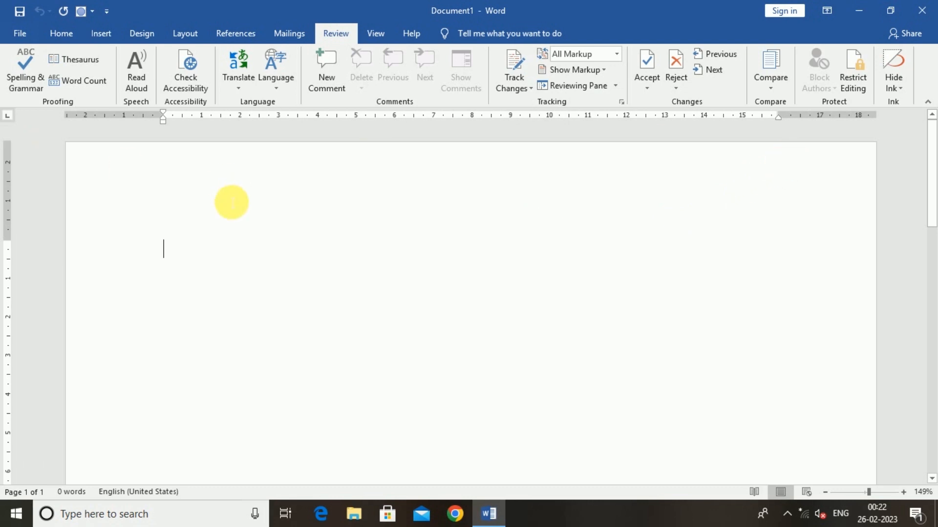
{"action": "key", "text": "ctrl+o"}
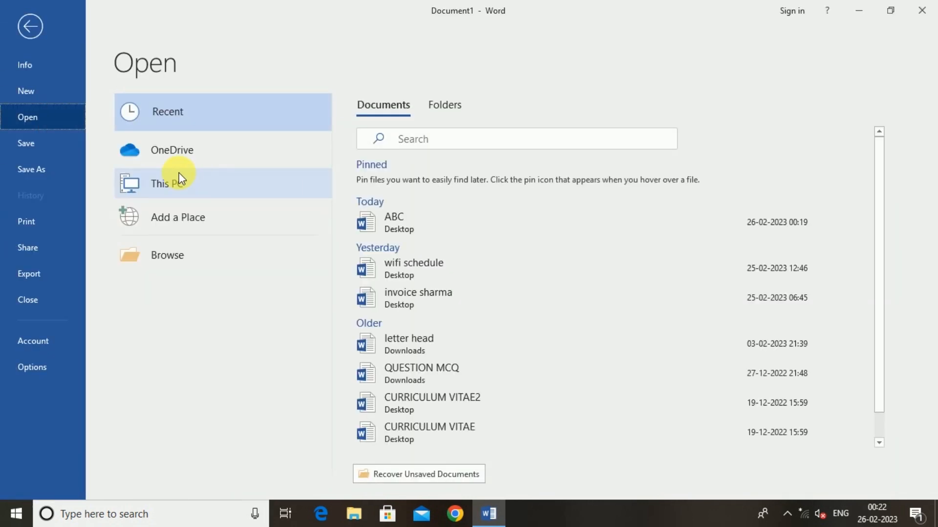
- Open ABC from the recent documents and close the Revisions pane
{"action": "left_click", "coordinate": [465, 222]}
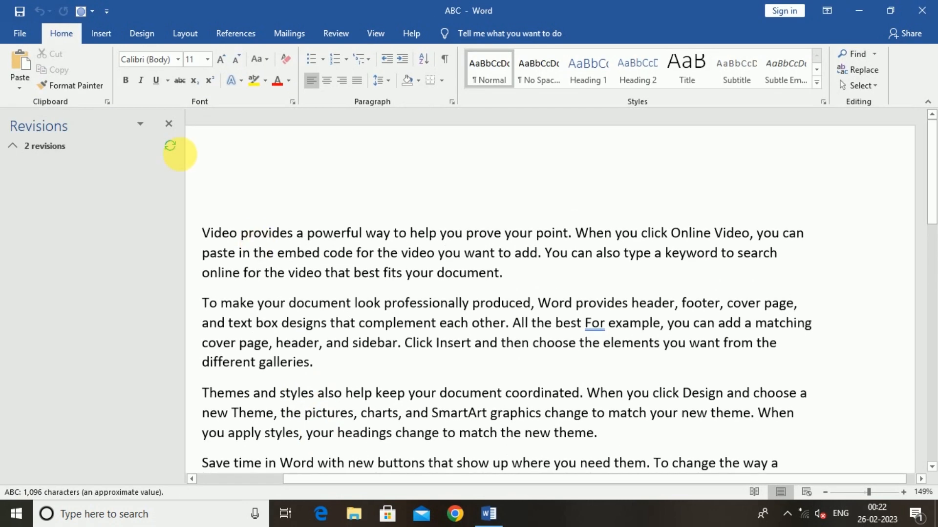
{"action": "left_click", "coordinate": [169, 125]}
{"action": "scroll", "coordinate": [413, 292], "scroll_direction": "down", "scroll_amount": 3}
{"action": "scroll", "coordinate": [412, 292], "scroll_direction": "up", "scroll_amount": 3}
{"action": "scroll", "coordinate": [412, 292], "scroll_direction": "down", "scroll_amount": 4}
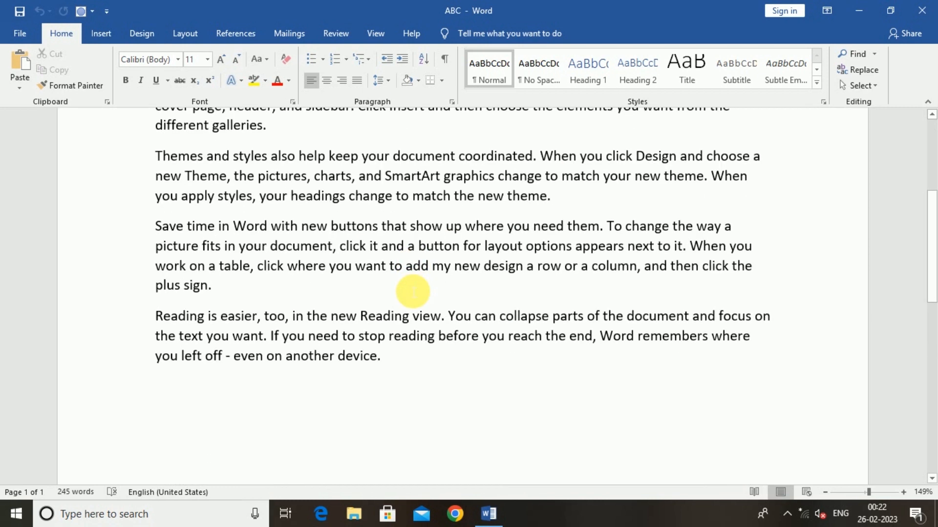
{"action": "scroll", "coordinate": [413, 292], "scroll_direction": "up", "scroll_amount": 4}
- Append 'dsjkdjkfjdklfjklfkld' after 'galleries.' and 'dfjfhdjf' after 'theme.'
{"action": "left_click", "coordinate": [278, 361]}
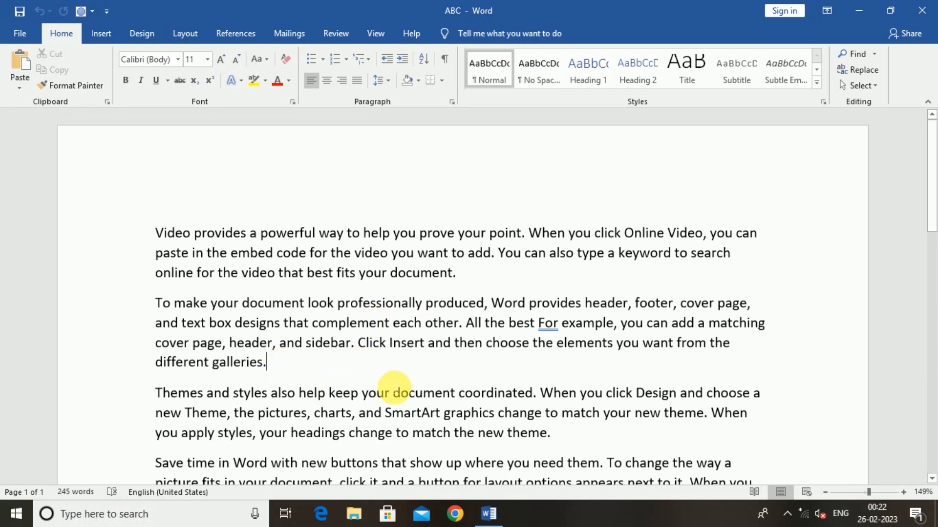
{"action": "type", "text": "dsjkdjkfjdklfjklfkld"}
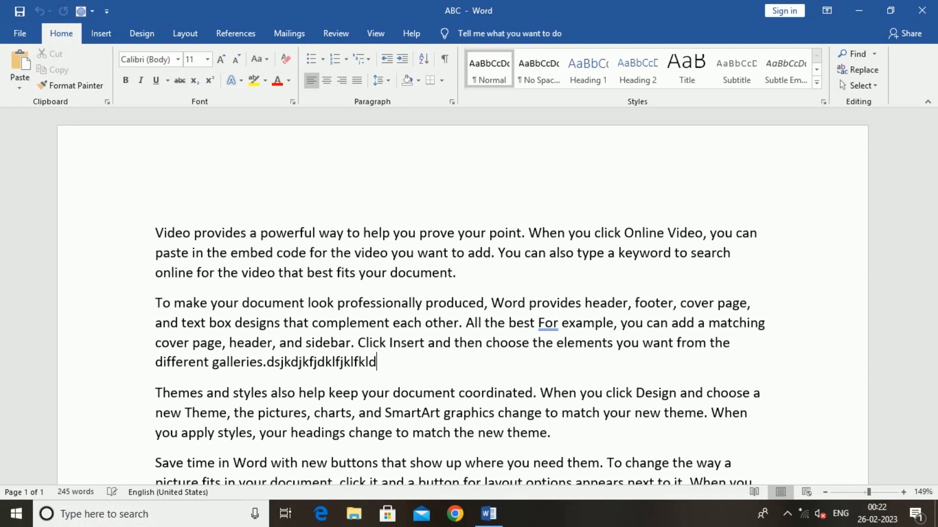
{"action": "scroll", "coordinate": [391, 342], "scroll_direction": "down", "scroll_amount": 3}
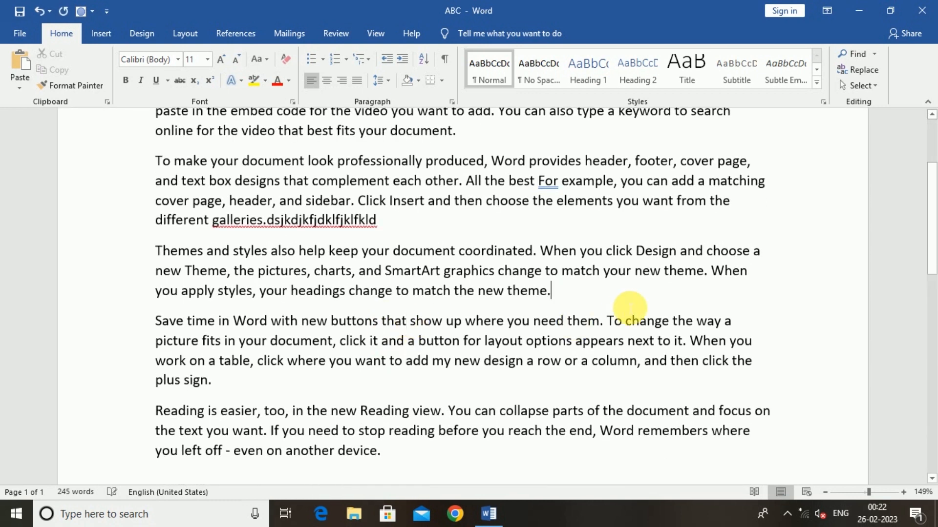
{"action": "type", "text": "dfjfhdjf"}
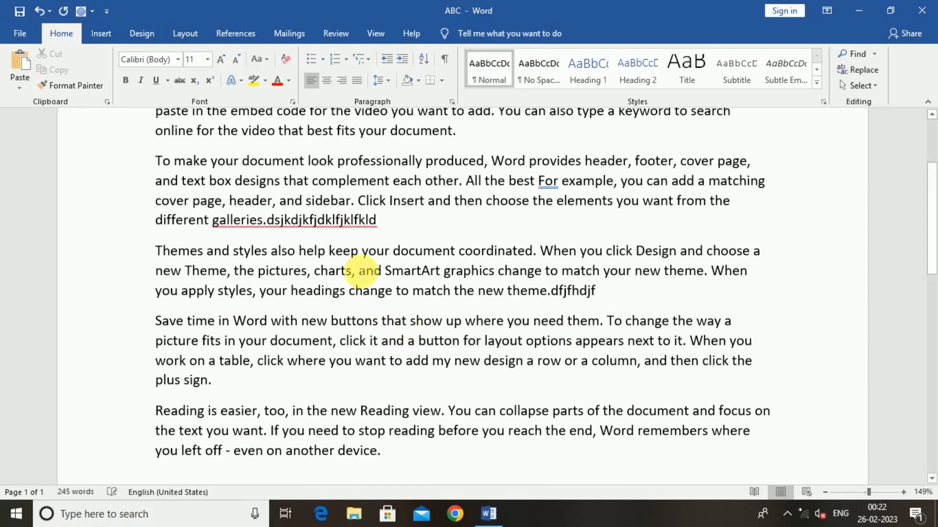
{"action": "scroll", "coordinate": [357, 268], "scroll_direction": "up", "scroll_amount": 3}
{"action": "scroll", "coordinate": [362, 274], "scroll_direction": "down", "scroll_amount": 5}
{"action": "scroll", "coordinate": [354, 276], "scroll_direction": "up", "scroll_amount": 5}
{"action": "scroll", "coordinate": [354, 275], "scroll_direction": "up", "scroll_amount": 1}
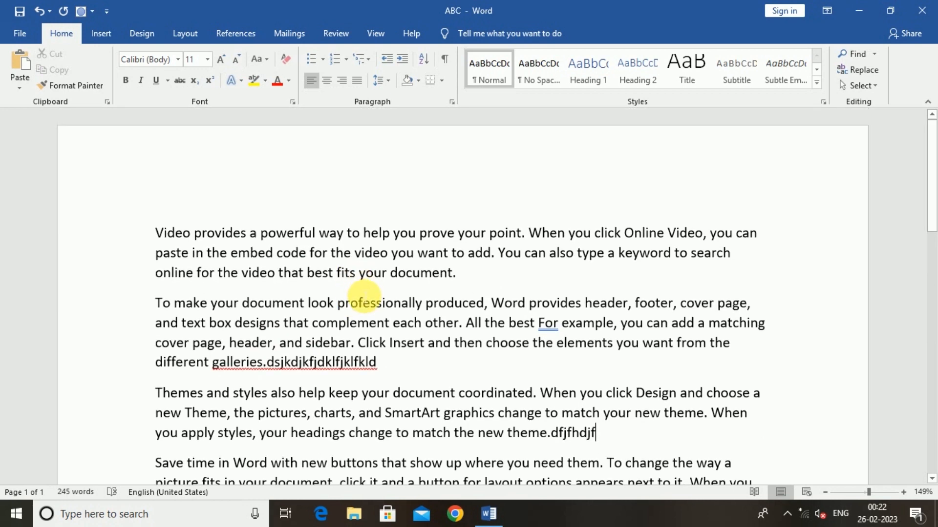
{"action": "scroll", "coordinate": [381, 293], "scroll_direction": "down", "scroll_amount": 4}
{"action": "scroll", "coordinate": [293, 335], "scroll_direction": "up", "scroll_amount": 4}
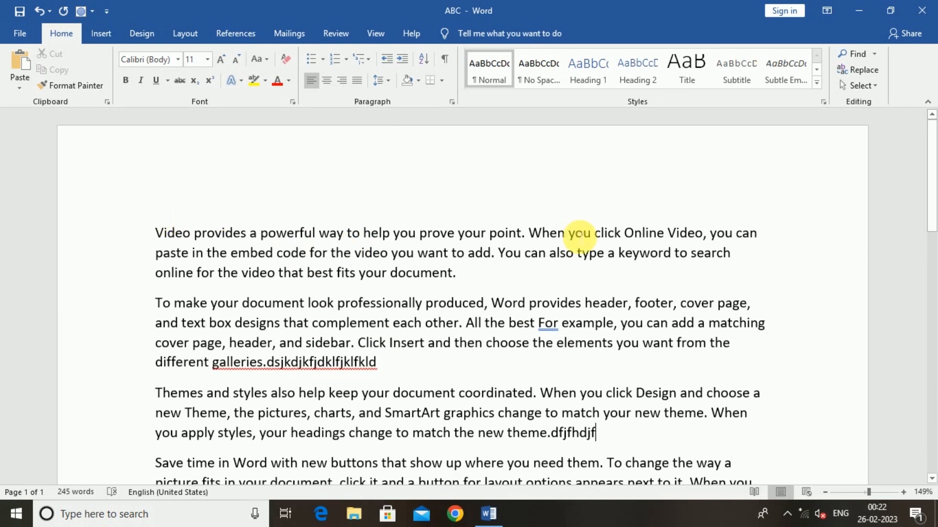
{"action": "scroll", "coordinate": [581, 239], "scroll_direction": "down", "scroll_amount": 6}
{"action": "scroll", "coordinate": [420, 366], "scroll_direction": "up", "scroll_amount": 5}
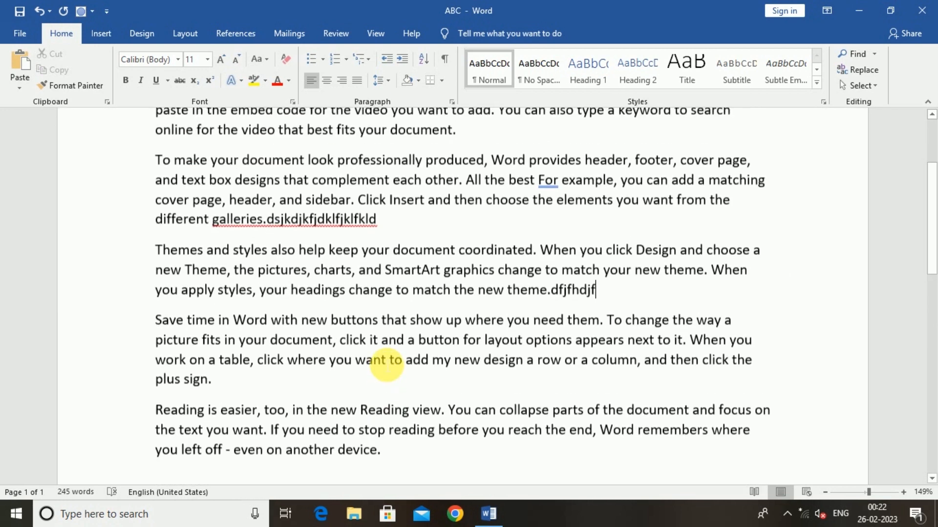
{"action": "scroll", "coordinate": [507, 337], "scroll_direction": "up", "scroll_amount": 2}
{"action": "scroll", "coordinate": [503, 340], "scroll_direction": "down", "scroll_amount": 2}
{"action": "scroll", "coordinate": [503, 341], "scroll_direction": "down", "scroll_amount": 1}
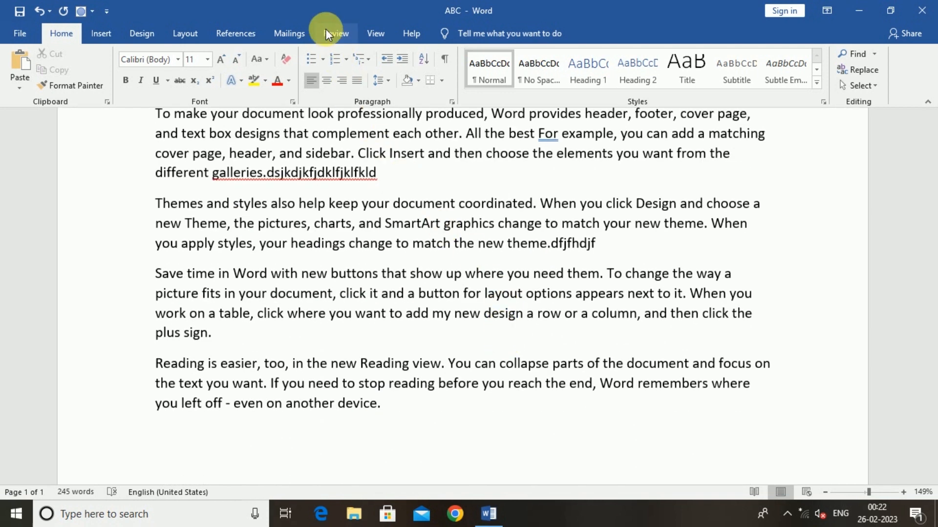
- Restrict ABC to read-only with limited formatting and an Everyone exception, enforced with a password
{"action": "left_click", "coordinate": [327, 33]}
{"action": "left_click", "coordinate": [859, 92]}
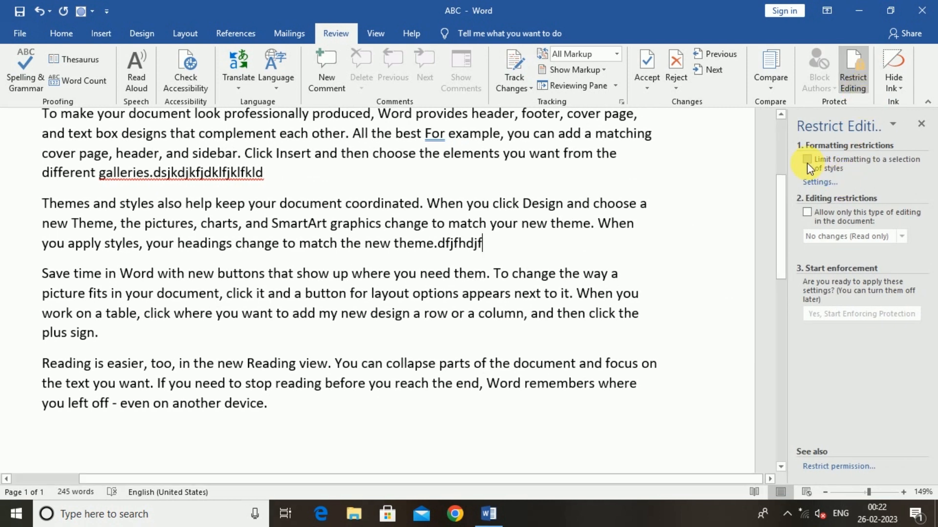
{"action": "left_click", "coordinate": [807, 161]}
{"action": "left_click", "coordinate": [808, 213]}
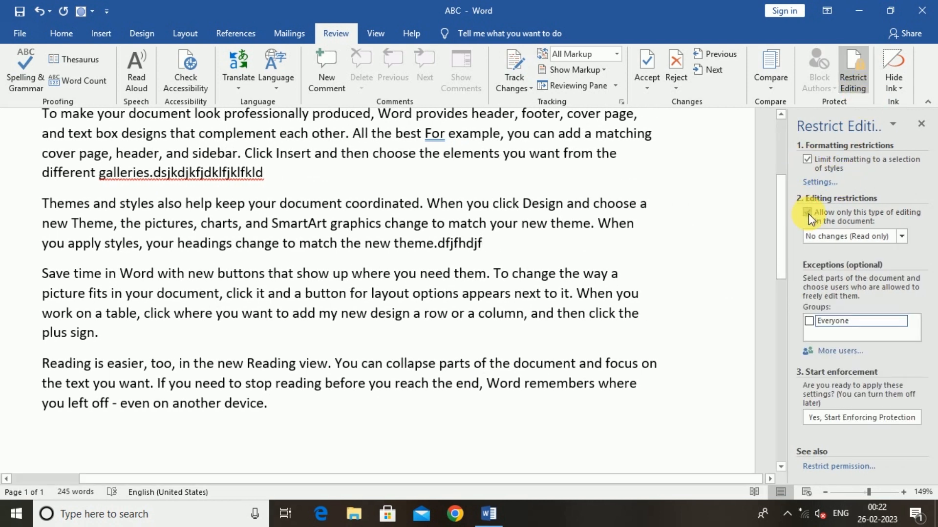
{"action": "left_click", "coordinate": [809, 322]}
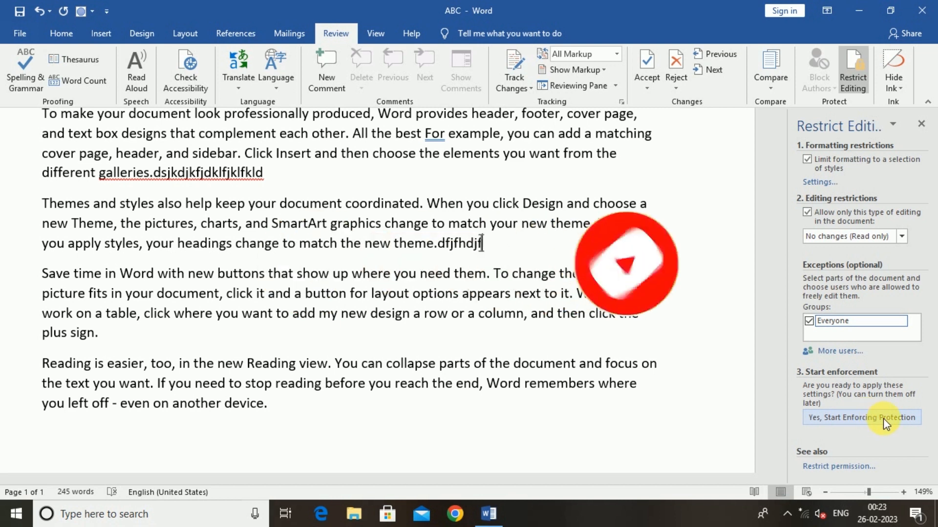
{"action": "left_click", "coordinate": [898, 418]}
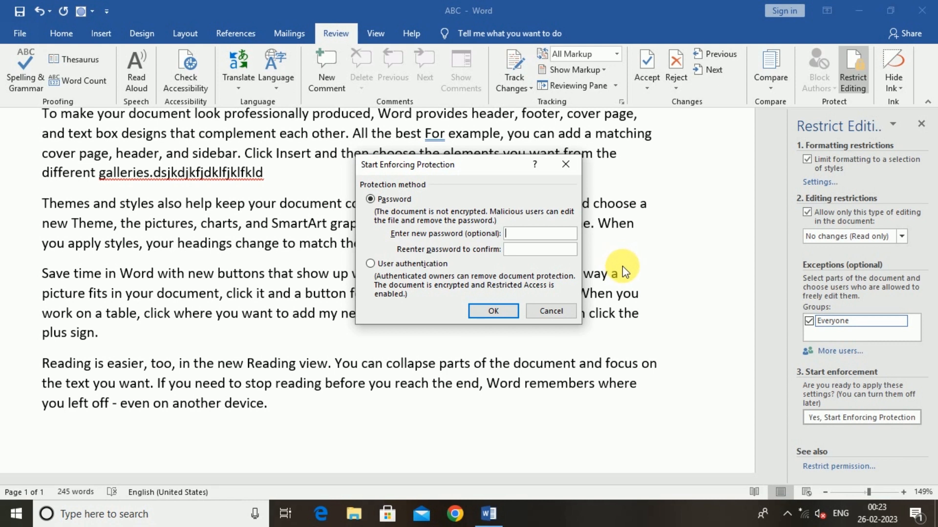
{"action": "type", "text": "1234"}
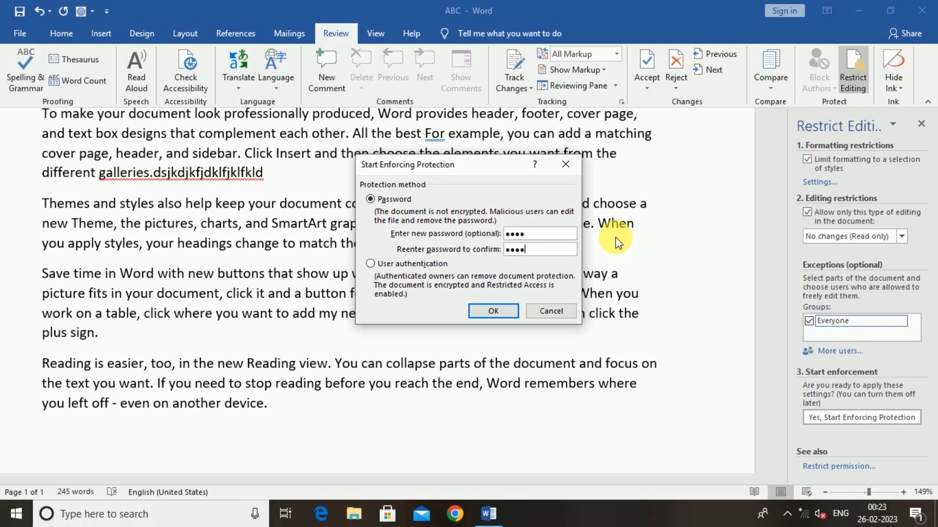
{"action": "left_click", "coordinate": [494, 311]}
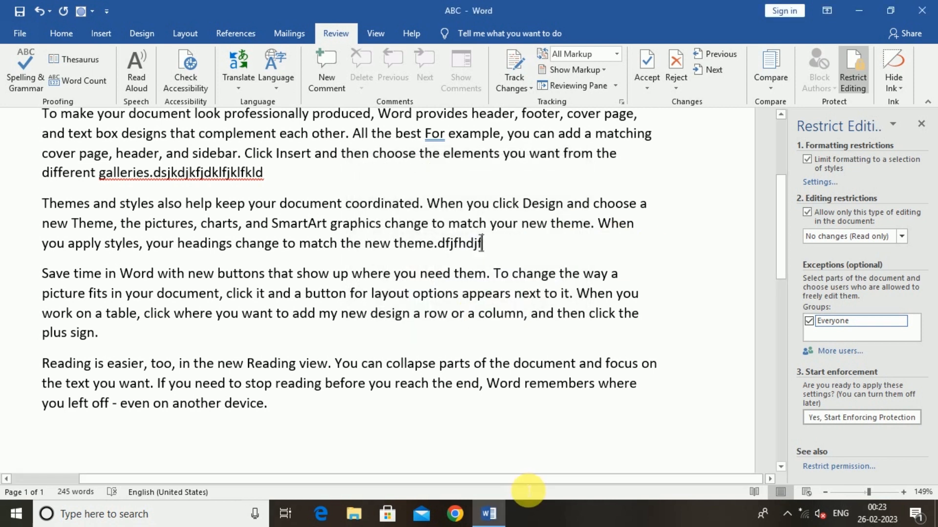
{"action": "scroll", "coordinate": [211, 326], "scroll_direction": "up", "scroll_amount": 2}
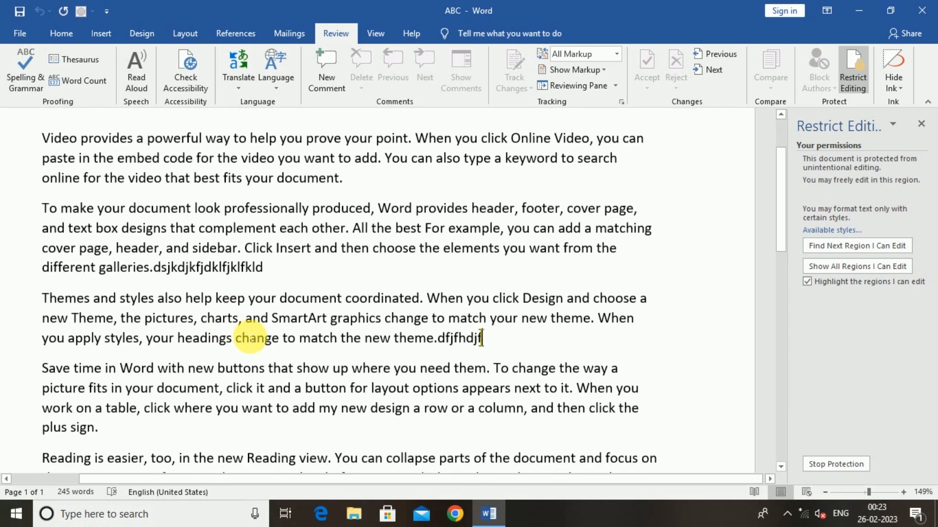
{"action": "left_click_drag", "start_coordinate": [268, 268], "coordinate": [49, 211]}
{"action": "key", "text": "Delete"}
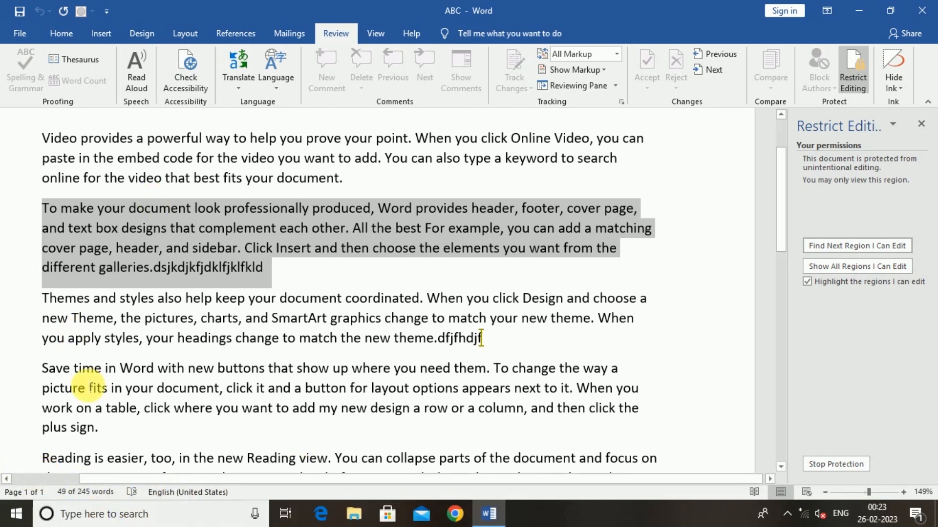
{"action": "left_click", "coordinate": [272, 283]}
{"action": "scroll", "coordinate": [226, 322], "scroll_direction": "down", "scroll_amount": 3}
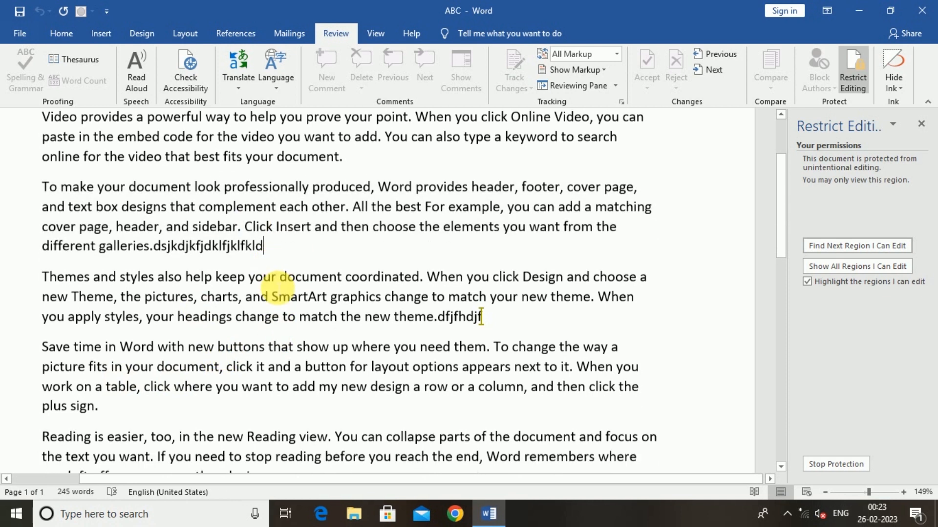
{"action": "left_click_drag", "start_coordinate": [314, 310], "coordinate": [192, 185]}
{"action": "key", "text": "Delete"}
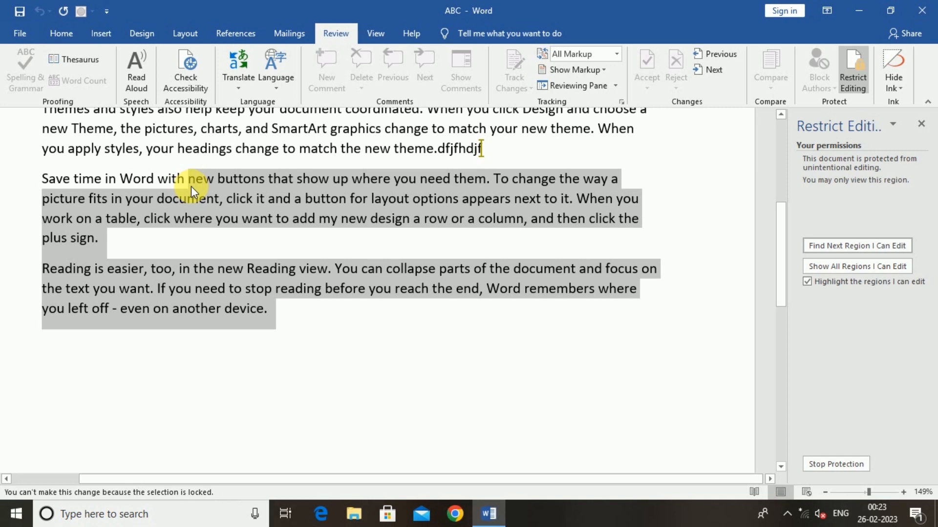
{"action": "scroll", "coordinate": [381, 215], "scroll_direction": "up", "scroll_amount": 4}
{"action": "scroll", "coordinate": [408, 312], "scroll_direction": "down", "scroll_amount": 3}
{"action": "scroll", "coordinate": [409, 313], "scroll_direction": "up", "scroll_amount": 4}
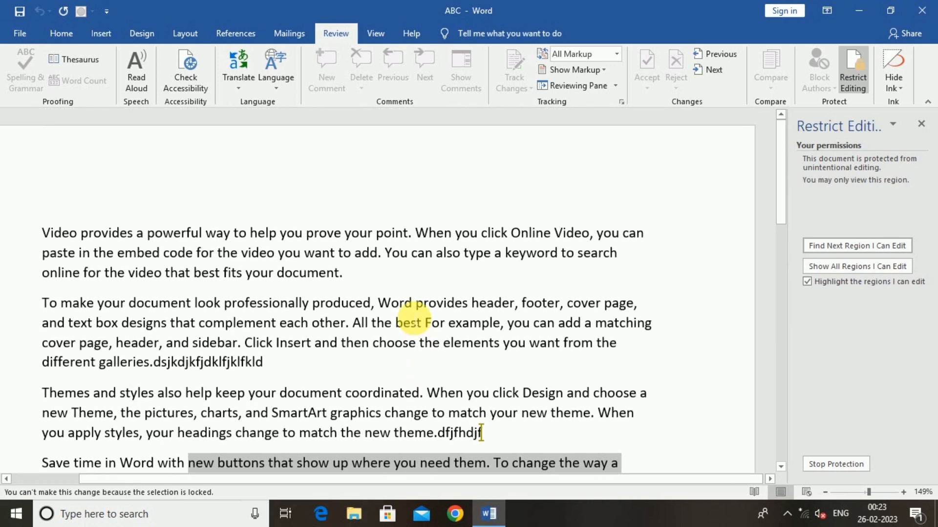
{"action": "scroll", "coordinate": [429, 320], "scroll_direction": "down", "scroll_amount": 3}
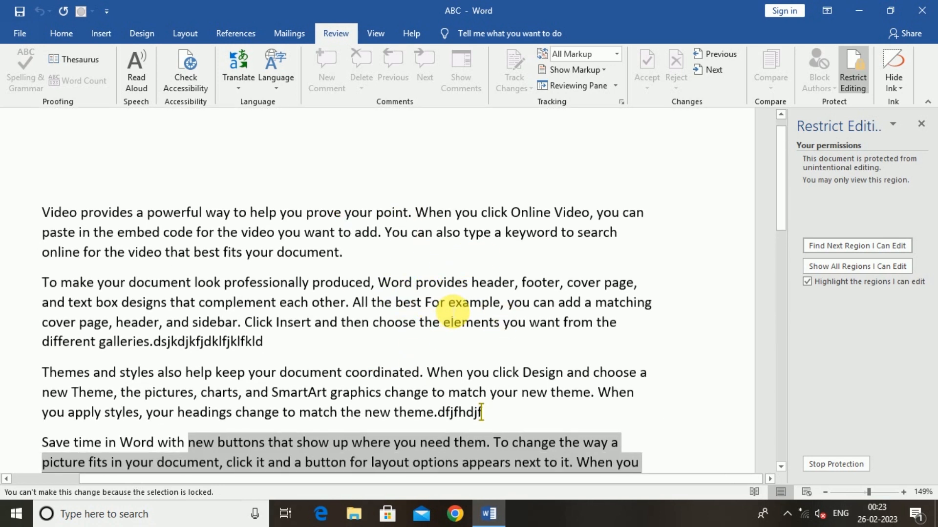
- Stop protection with the password and delete the text from 'your headings' through 'plus sign.'
{"action": "left_click", "coordinate": [831, 465]}
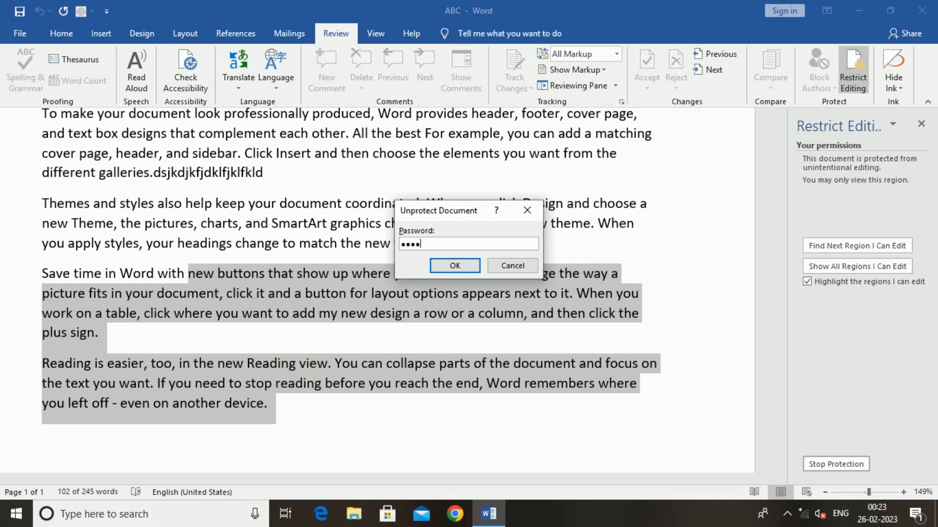
{"action": "key", "text": "Return"}
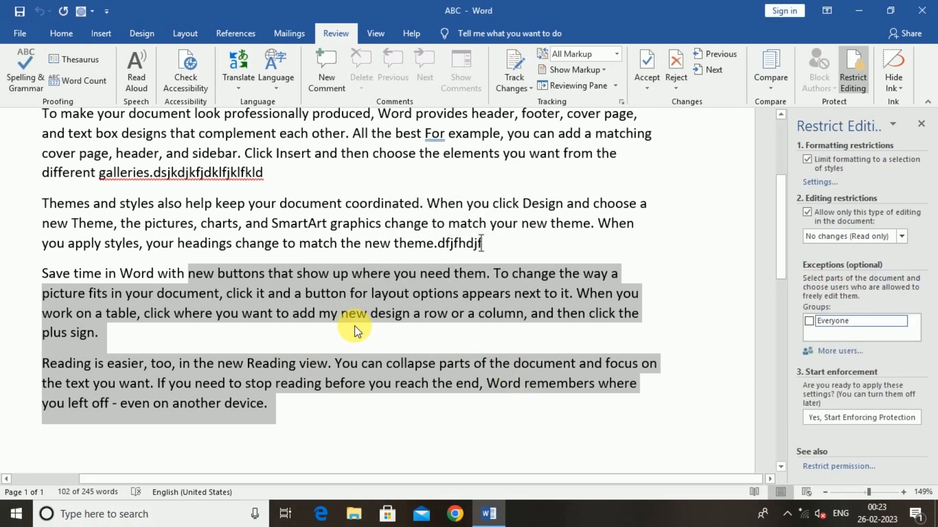
{"action": "left_click", "coordinate": [355, 331]}
{"action": "left_click_drag", "start_coordinate": [355, 332], "coordinate": [168, 250]}
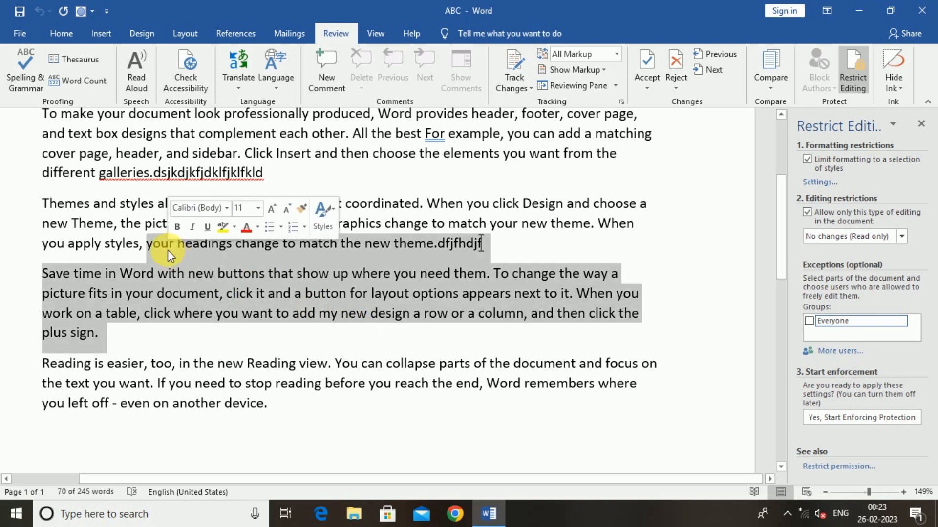
{"action": "key", "text": "BackSpace"}
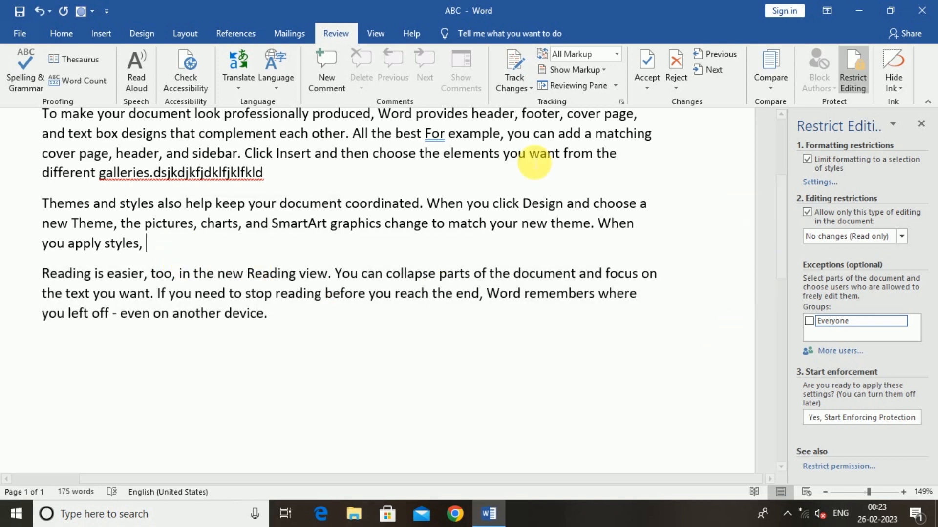
- Close the Restrict Editing pane and dismiss the ink options list
{"action": "left_click", "coordinate": [921, 125]}
{"action": "left_click", "coordinate": [893, 84]}
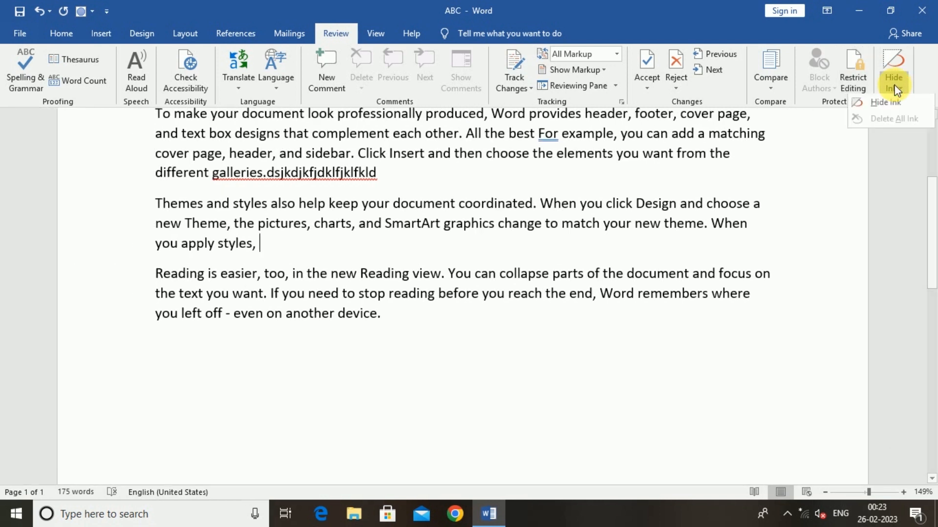
{"action": "left_click", "coordinate": [746, 271]}
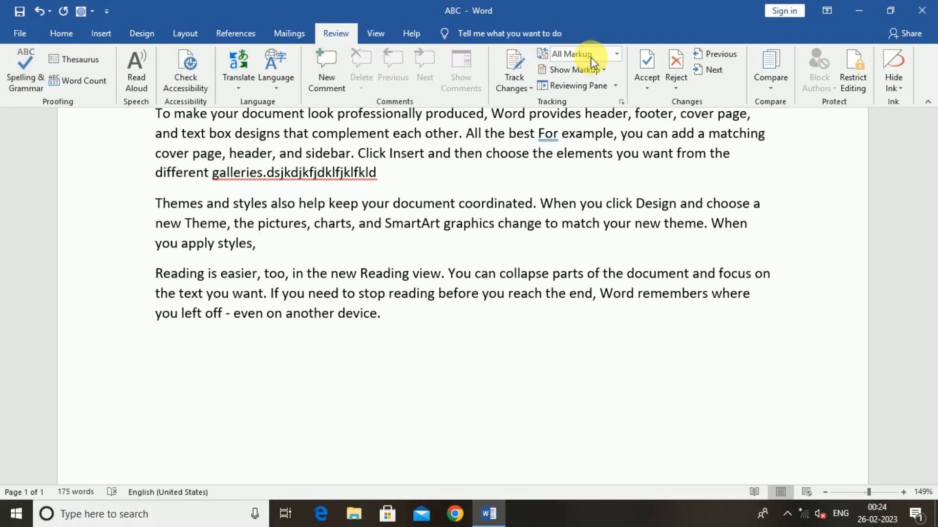